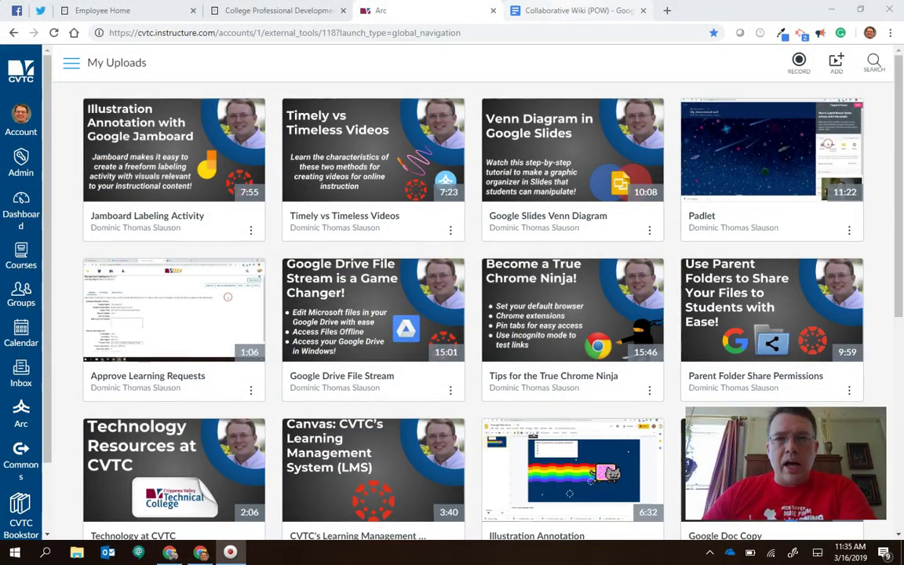
- Switch to the Collaborative Wiki (POW) document and scroll down from its Table of Contents heading
{"action": "left_click", "coordinate": [574, 10]}
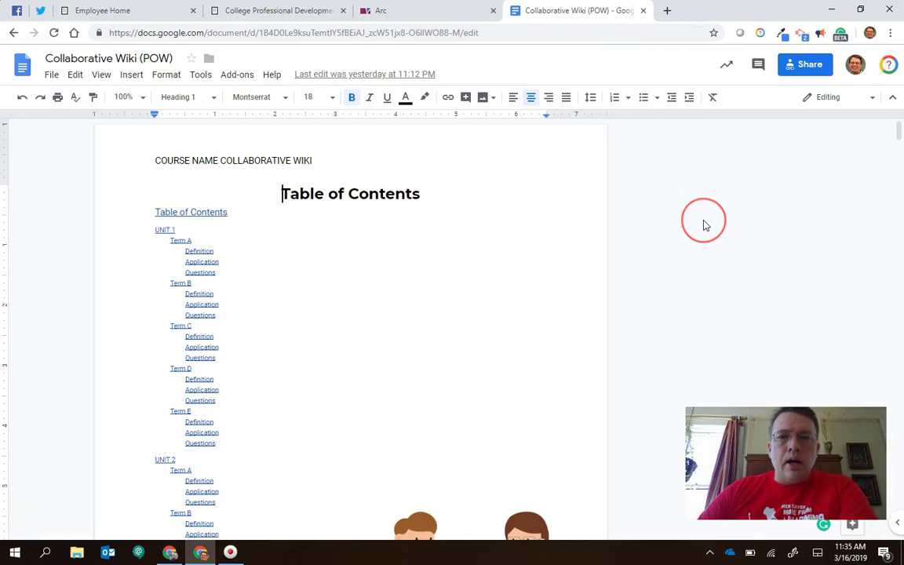
{"action": "left_click", "coordinate": [863, 175]}
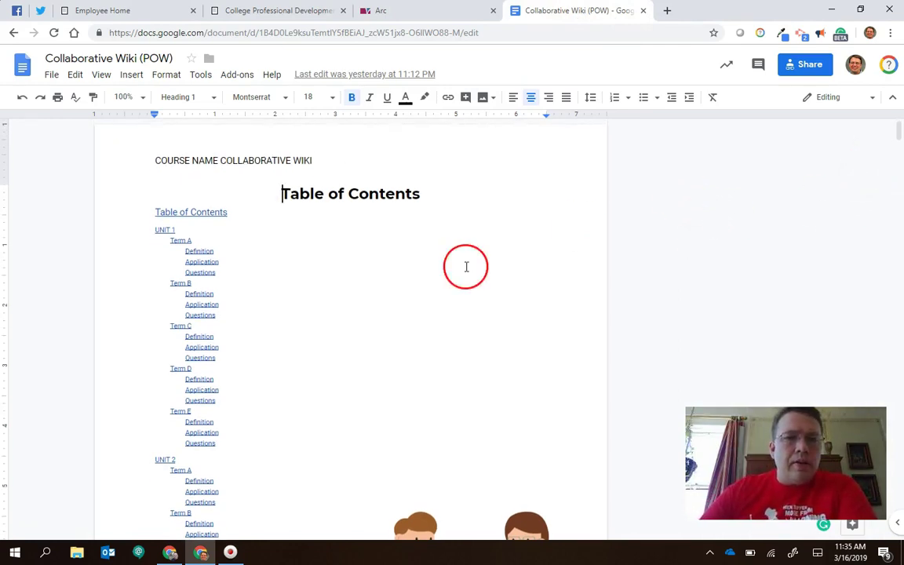
{"action": "scroll", "coordinate": [467, 267], "scroll_direction": "down", "scroll_amount": 1}
{"action": "scroll", "coordinate": [466, 267], "scroll_direction": "down", "scroll_amount": 1}
{"action": "scroll", "coordinate": [466, 267], "scroll_direction": "down", "scroll_amount": 1}
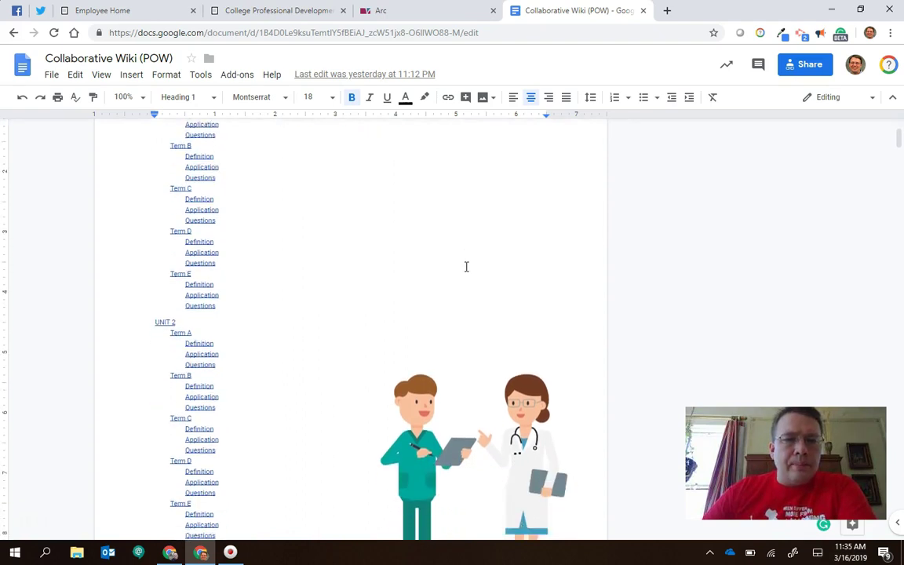
{"action": "scroll", "coordinate": [466, 267], "scroll_direction": "down", "scroll_amount": 1}
{"action": "scroll", "coordinate": [467, 266], "scroll_direction": "down", "scroll_amount": 2}
{"action": "scroll", "coordinate": [466, 267], "scroll_direction": "down", "scroll_amount": 1}
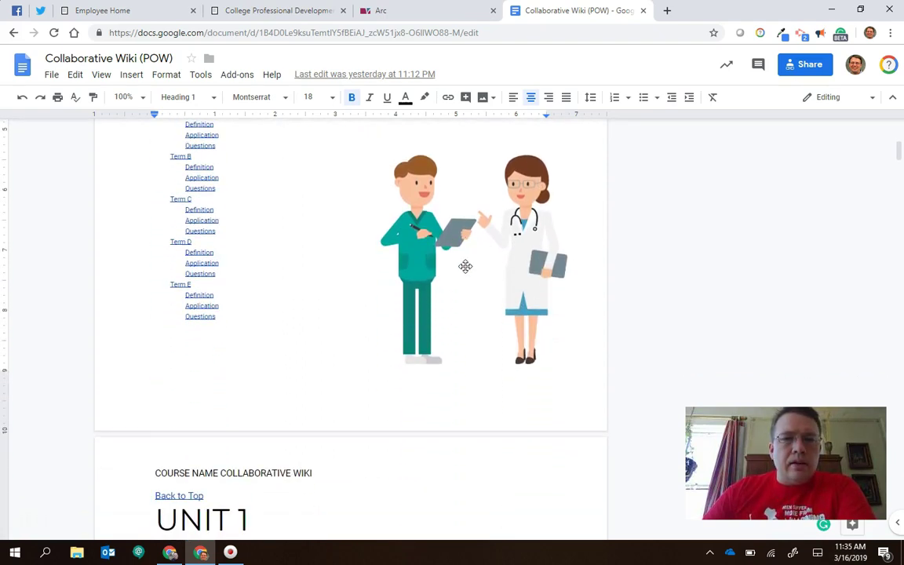
- Browse the linked units and terms, ending back at the Table of Contents
{"action": "scroll", "coordinate": [466, 267], "scroll_direction": "up", "scroll_amount": 1}
{"action": "scroll", "coordinate": [466, 267], "scroll_direction": "up", "scroll_amount": 1}
{"action": "scroll", "coordinate": [466, 266], "scroll_direction": "up", "scroll_amount": 3}
{"action": "scroll", "coordinate": [466, 267], "scroll_direction": "up", "scroll_amount": 2}
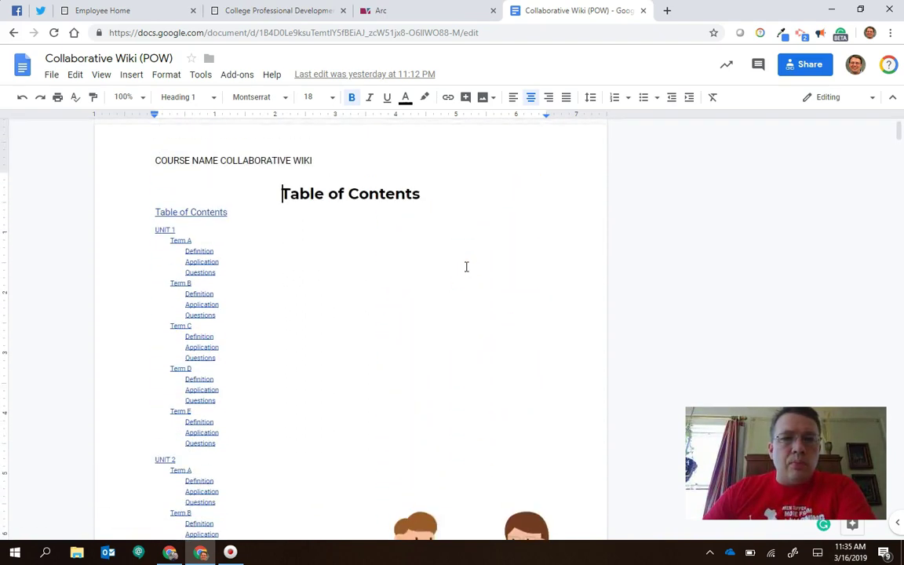
{"action": "scroll", "coordinate": [466, 267], "scroll_direction": "down", "scroll_amount": 1}
{"action": "scroll", "coordinate": [466, 267], "scroll_direction": "up", "scroll_amount": 1}
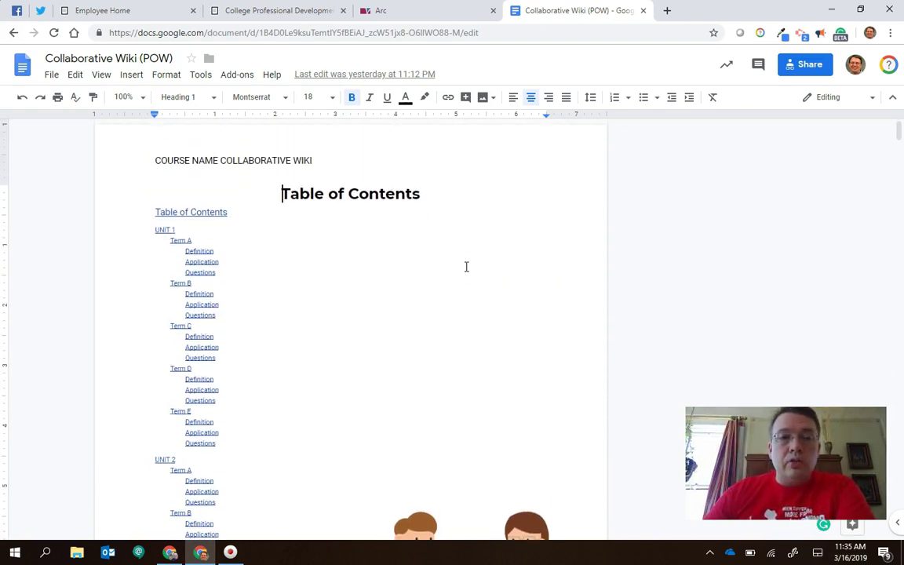
{"action": "scroll", "coordinate": [466, 267], "scroll_direction": "down", "scroll_amount": 1}
{"action": "scroll", "coordinate": [466, 267], "scroll_direction": "down", "scroll_amount": 1}
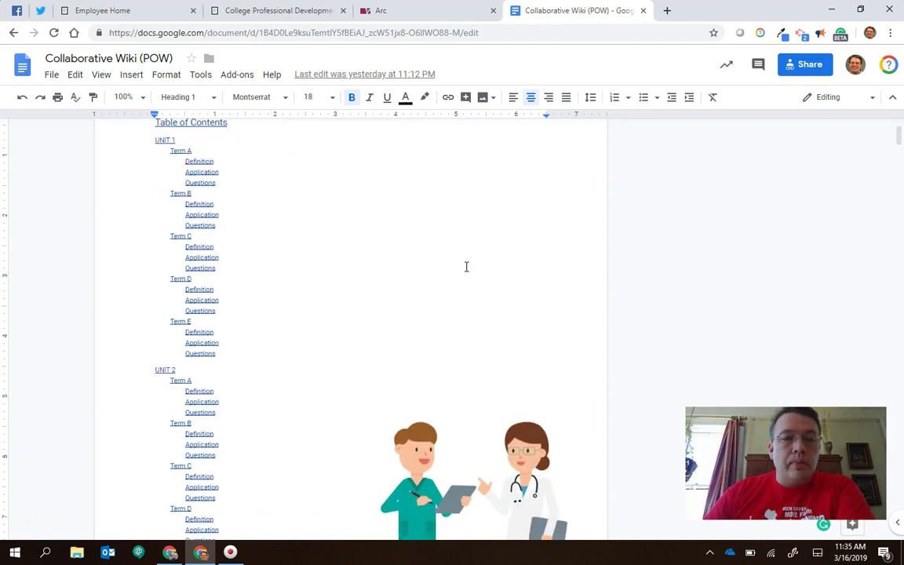
{"action": "scroll", "coordinate": [467, 267], "scroll_direction": "down", "scroll_amount": 2}
{"action": "scroll", "coordinate": [467, 267], "scroll_direction": "down", "scroll_amount": 2}
{"action": "scroll", "coordinate": [466, 267], "scroll_direction": "down", "scroll_amount": 2}
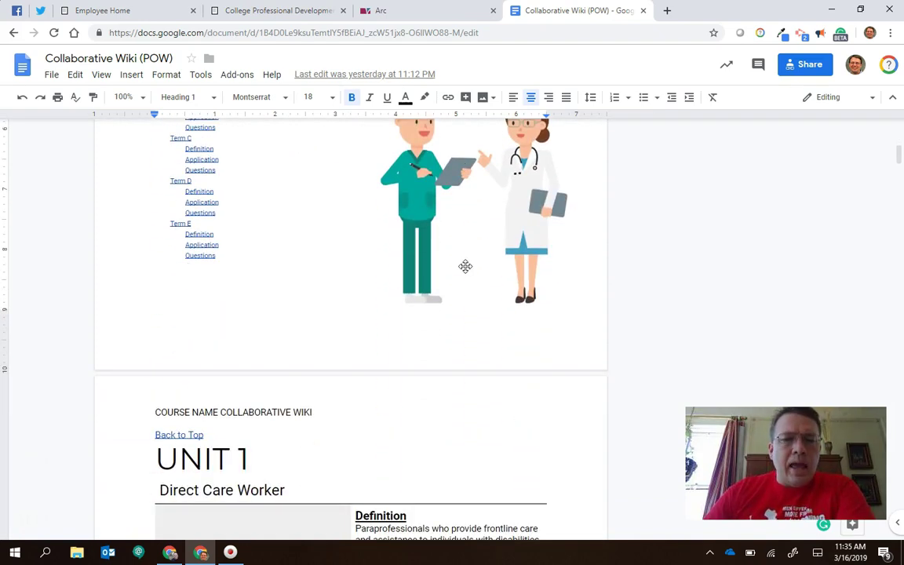
{"action": "scroll", "coordinate": [466, 267], "scroll_direction": "down", "scroll_amount": 1}
{"action": "scroll", "coordinate": [465, 266], "scroll_direction": "up", "scroll_amount": 3}
{"action": "scroll", "coordinate": [466, 267], "scroll_direction": "up", "scroll_amount": 4}
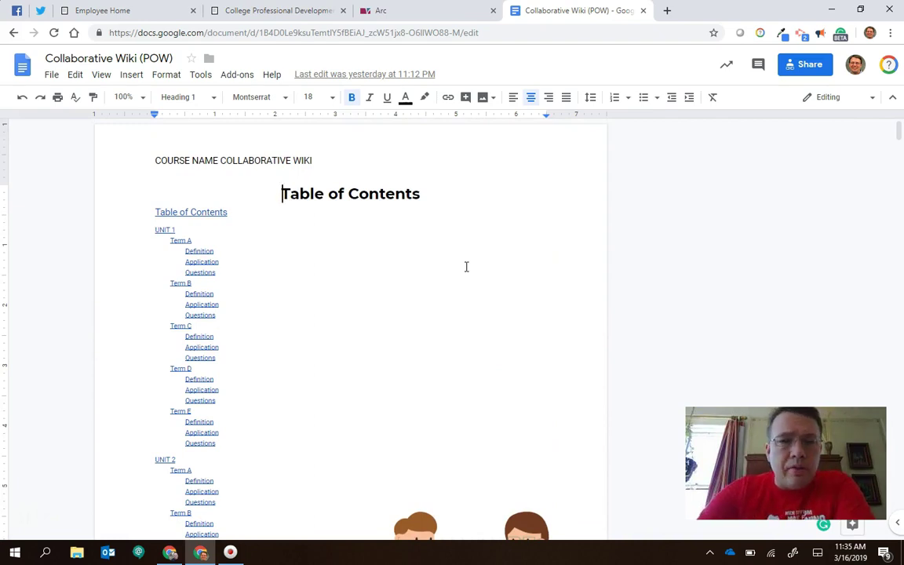
{"action": "scroll", "coordinate": [466, 267], "scroll_direction": "down", "scroll_amount": 1}
{"action": "scroll", "coordinate": [466, 267], "scroll_direction": "down", "scroll_amount": 1}
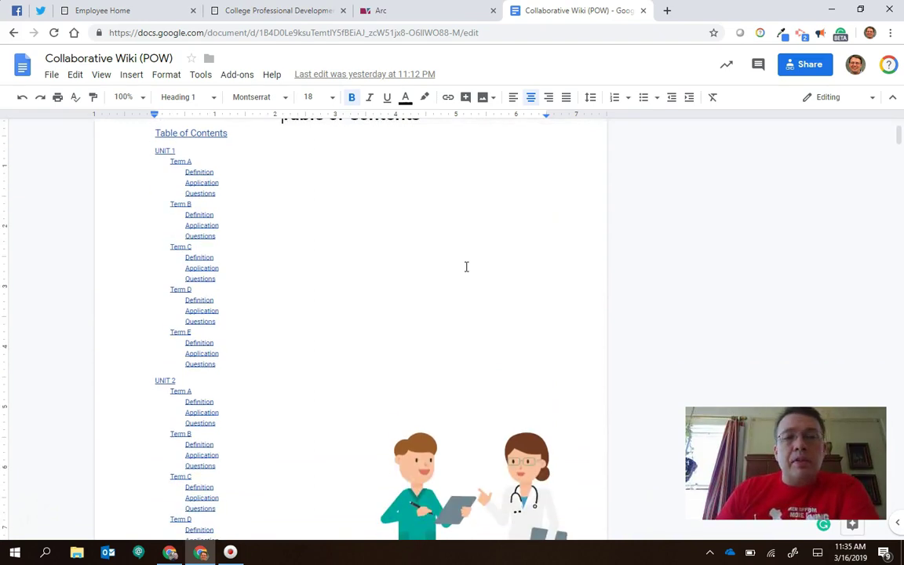
{"action": "scroll", "coordinate": [466, 266], "scroll_direction": "up", "scroll_amount": 2}
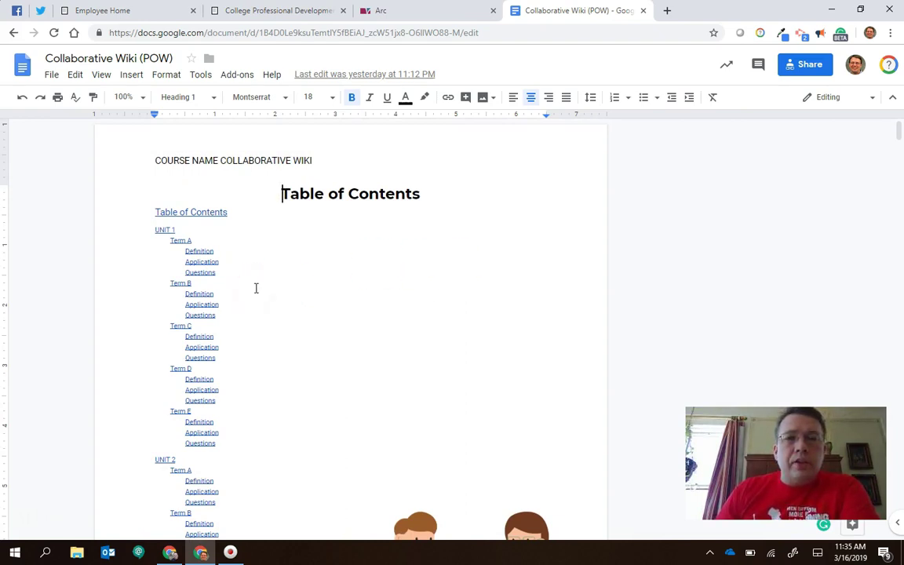
{"action": "left_click", "coordinate": [129, 75]}
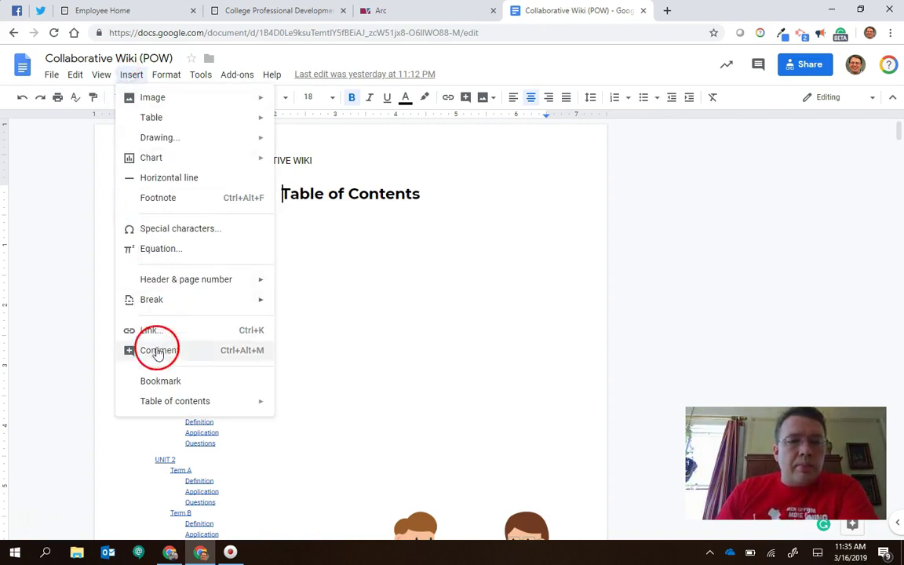
{"action": "mouse_move", "coordinate": [175, 401]}
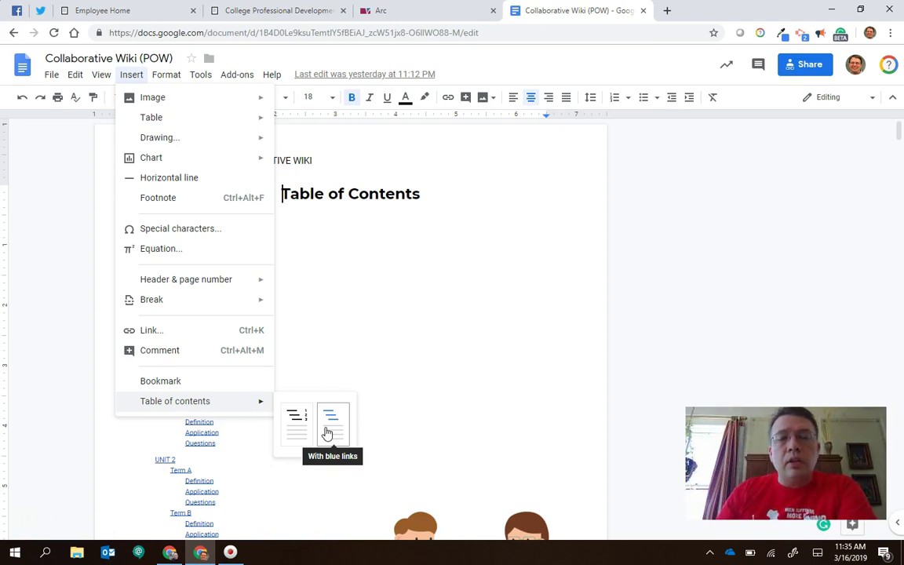
{"action": "left_click", "coordinate": [523, 238]}
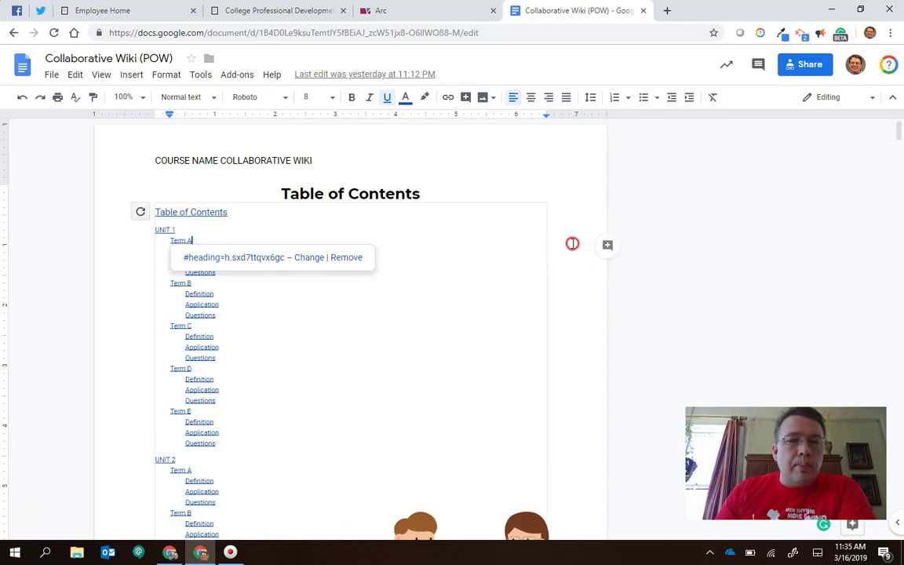
{"action": "scroll", "coordinate": [283, 359], "scroll_direction": "down", "scroll_amount": 2}
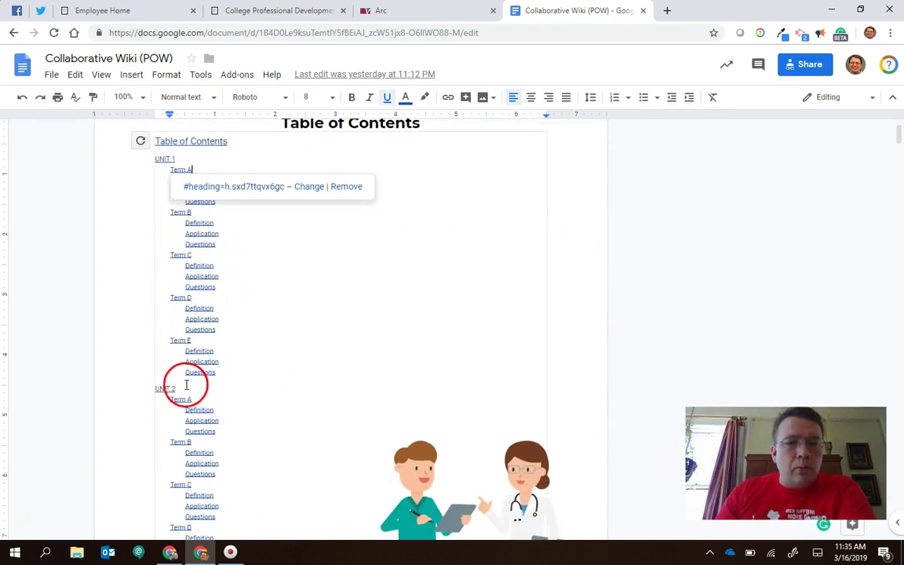
{"action": "left_click", "coordinate": [101, 296]}
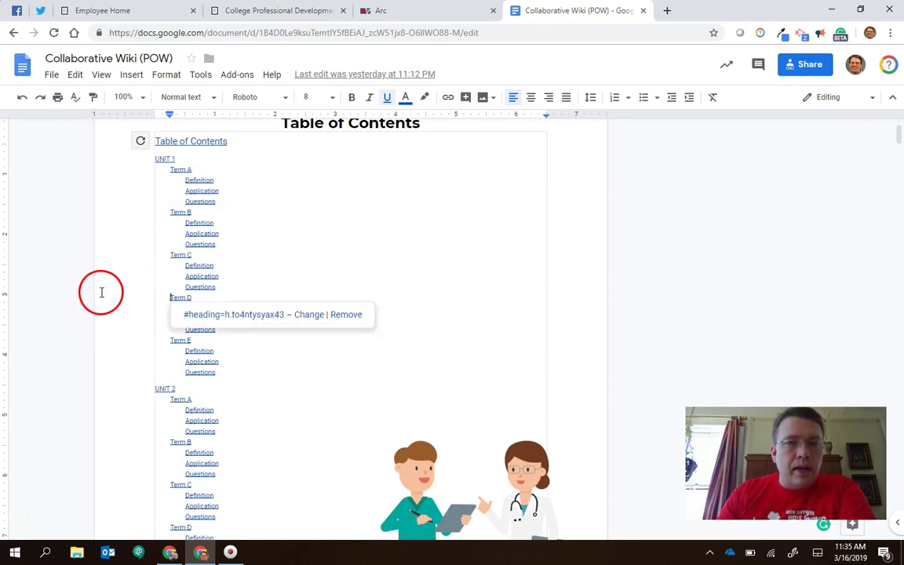
{"action": "left_click", "coordinate": [625, 267]}
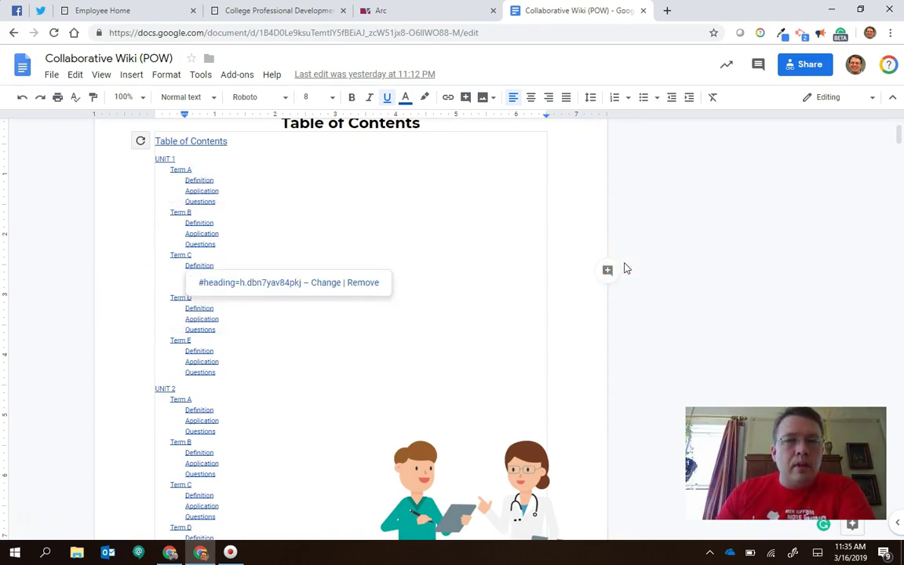
{"action": "scroll", "coordinate": [626, 268], "scroll_direction": "down", "scroll_amount": 1}
{"action": "scroll", "coordinate": [625, 268], "scroll_direction": "up", "scroll_amount": 3}
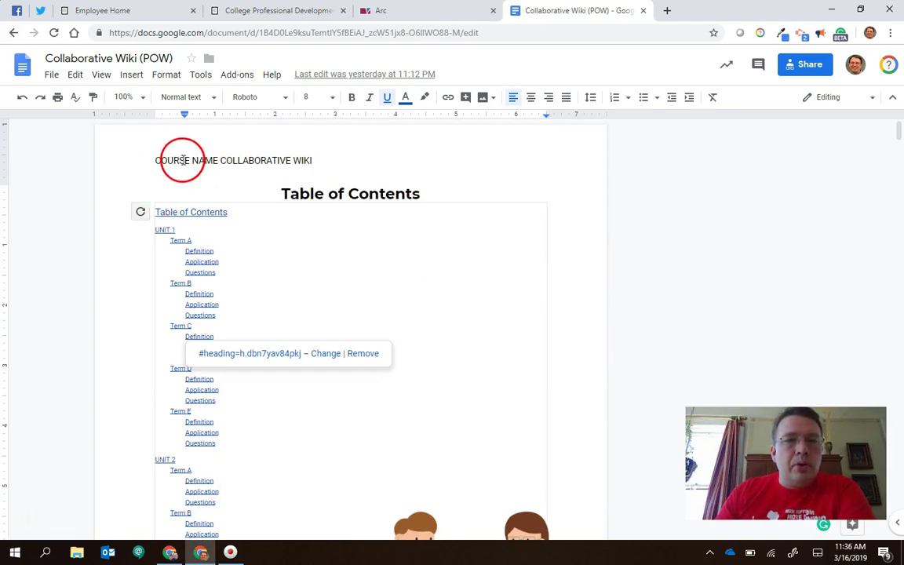
{"action": "scroll", "coordinate": [234, 159], "scroll_direction": "down", "scroll_amount": 1}
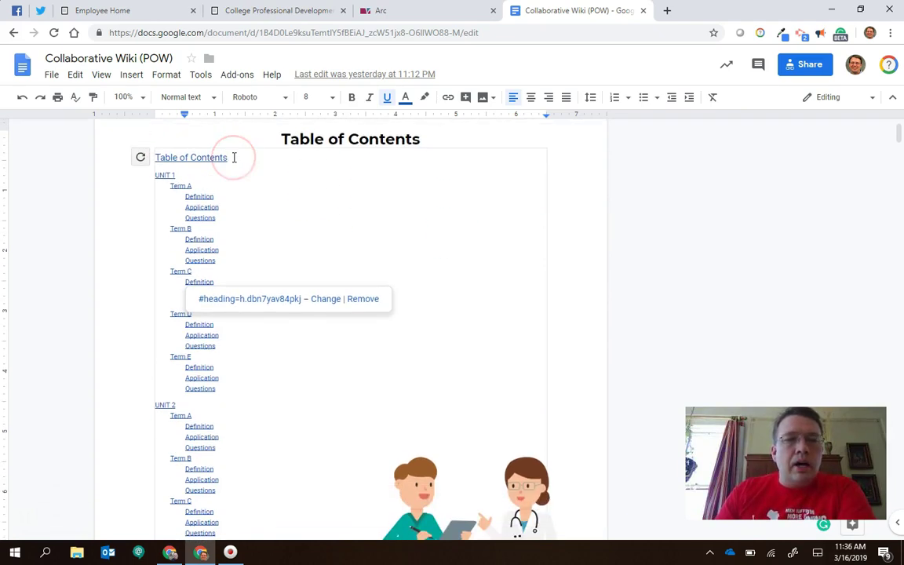
{"action": "scroll", "coordinate": [234, 158], "scroll_direction": "down", "scroll_amount": 1}
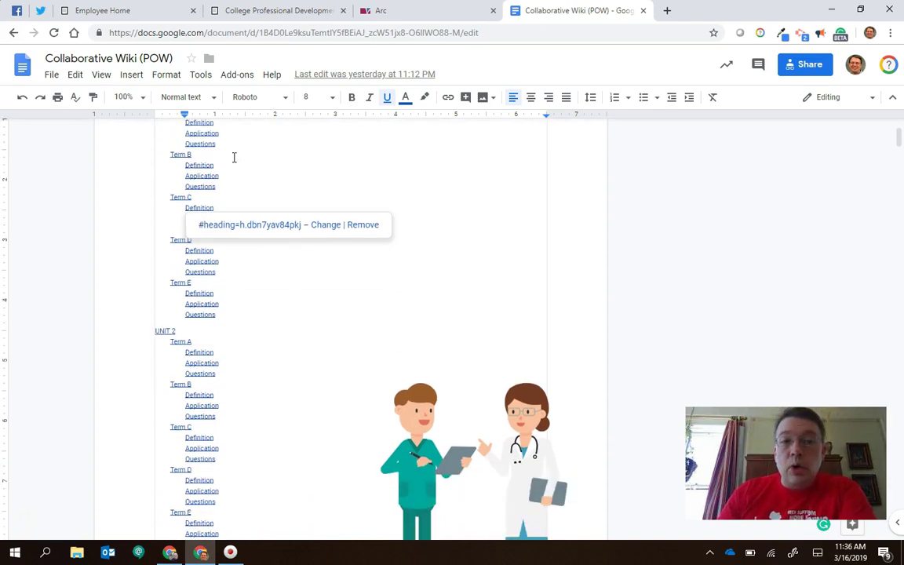
{"action": "scroll", "coordinate": [234, 158], "scroll_direction": "down", "scroll_amount": 1}
{"action": "scroll", "coordinate": [234, 158], "scroll_direction": "down", "scroll_amount": 1}
{"action": "scroll", "coordinate": [234, 157], "scroll_direction": "down", "scroll_amount": 1}
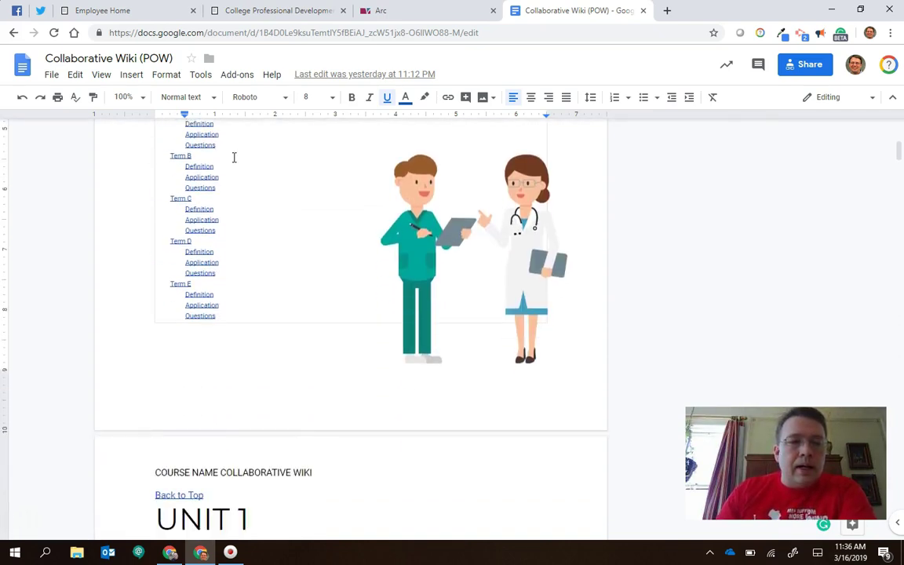
- Scroll to the bottom of the Term B page
{"action": "scroll", "coordinate": [234, 156], "scroll_direction": "down", "scroll_amount": 1}
{"action": "scroll", "coordinate": [234, 157], "scroll_direction": "down", "scroll_amount": 2}
{"action": "scroll", "coordinate": [234, 157], "scroll_direction": "down", "scroll_amount": 1}
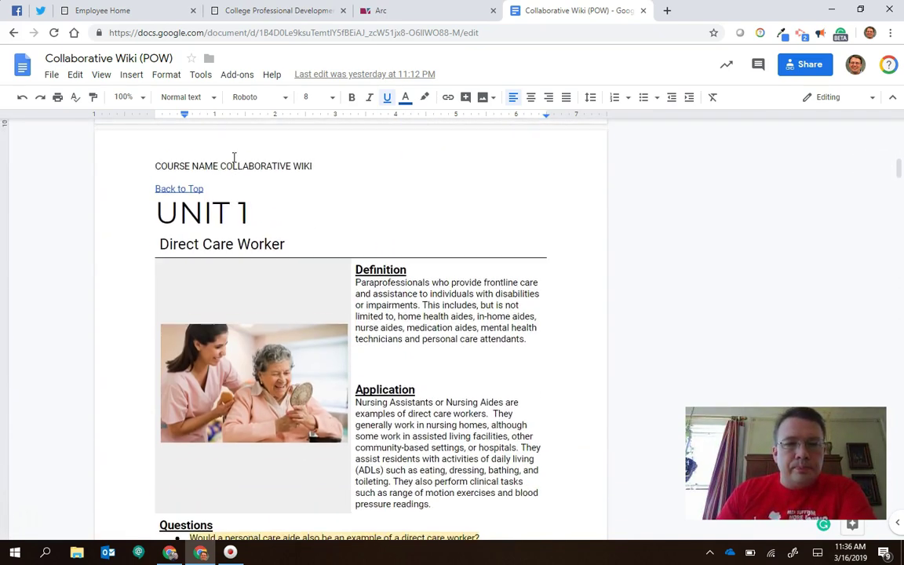
{"action": "scroll", "coordinate": [234, 158], "scroll_direction": "down", "scroll_amount": 1}
{"action": "scroll", "coordinate": [234, 158], "scroll_direction": "up", "scroll_amount": 2}
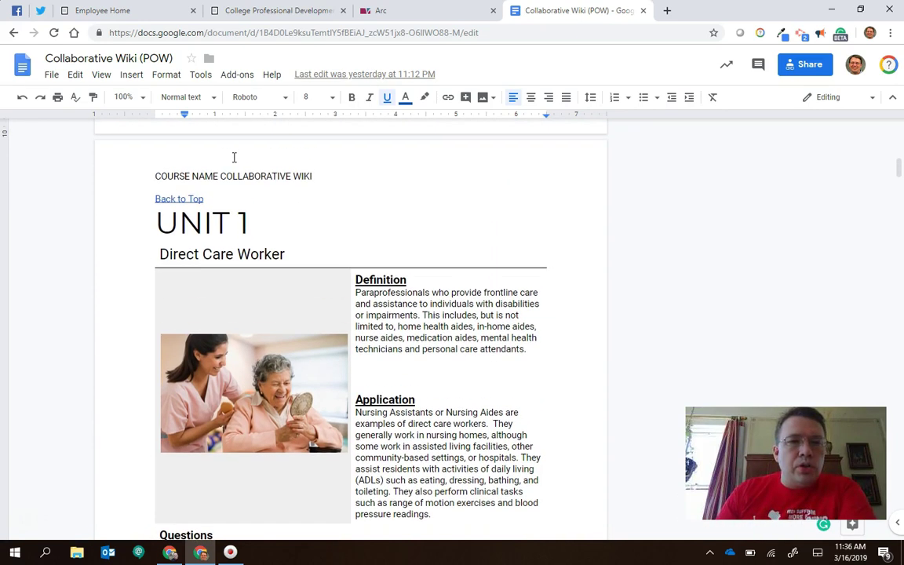
{"action": "scroll", "coordinate": [83, 267], "scroll_direction": "down", "scroll_amount": 1}
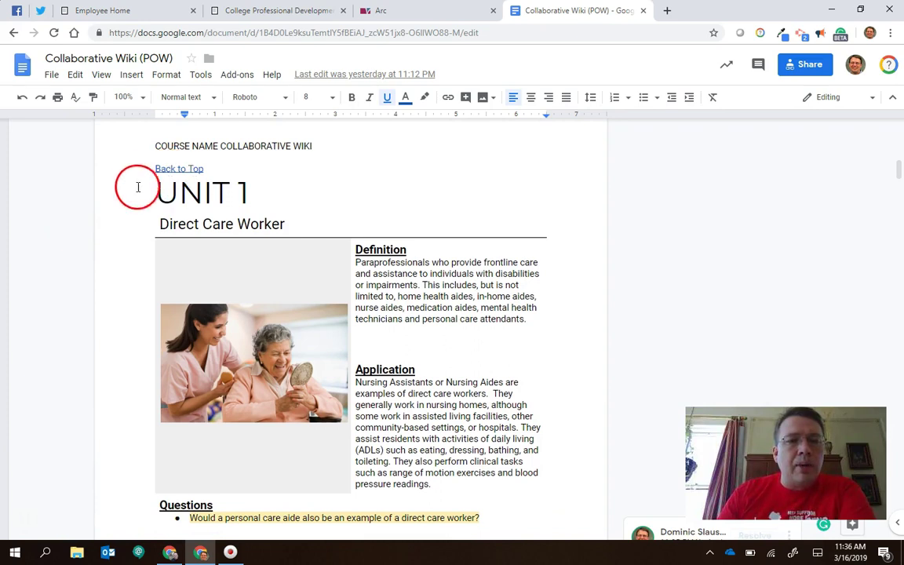
{"action": "scroll", "coordinate": [168, 172], "scroll_direction": "down", "scroll_amount": 1}
{"action": "scroll", "coordinate": [169, 171], "scroll_direction": "down", "scroll_amount": 2}
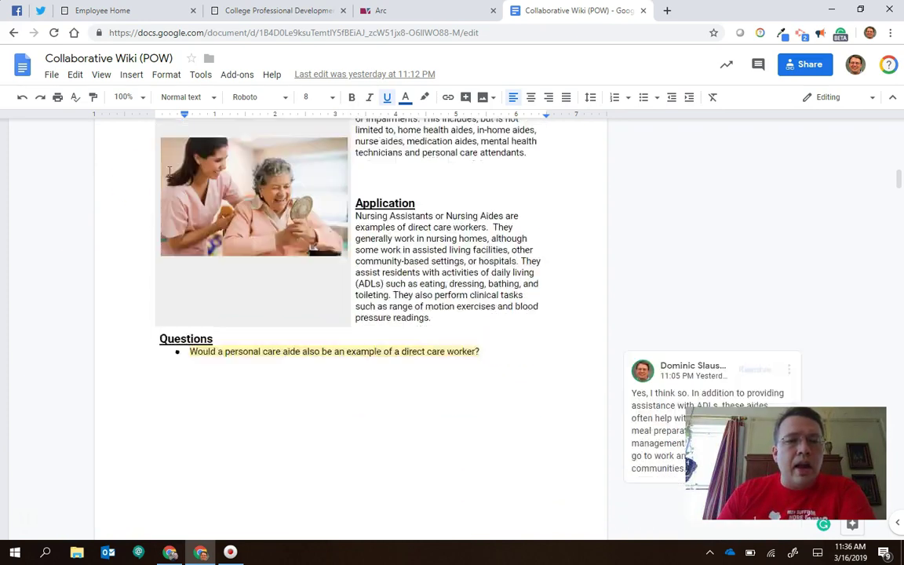
{"action": "scroll", "coordinate": [164, 338], "scroll_direction": "down", "scroll_amount": 1}
{"action": "scroll", "coordinate": [164, 338], "scroll_direction": "down", "scroll_amount": 2}
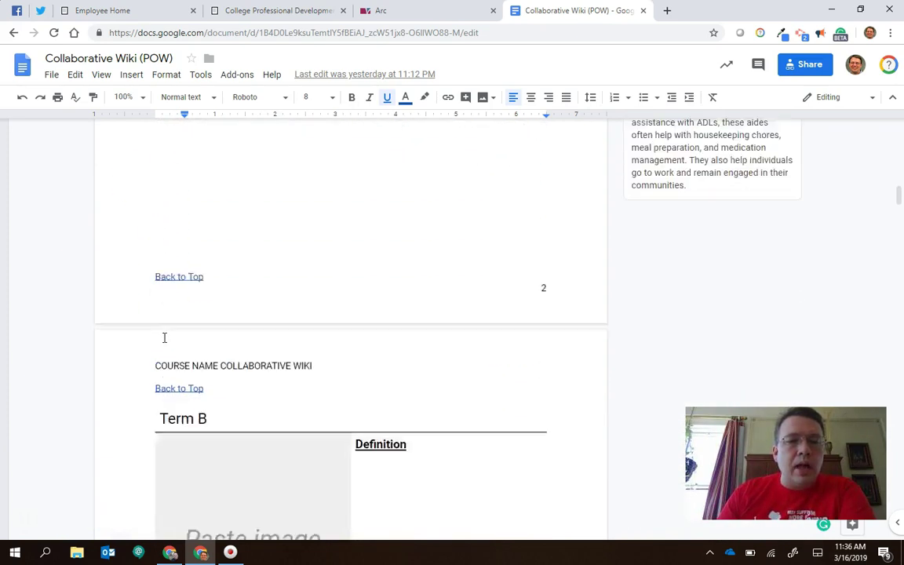
{"action": "scroll", "coordinate": [164, 338], "scroll_direction": "down", "scroll_amount": 1}
{"action": "scroll", "coordinate": [164, 337], "scroll_direction": "down", "scroll_amount": 1}
{"action": "scroll", "coordinate": [164, 338], "scroll_direction": "down", "scroll_amount": 2}
{"action": "scroll", "coordinate": [163, 338], "scroll_direction": "up", "scroll_amount": 3}
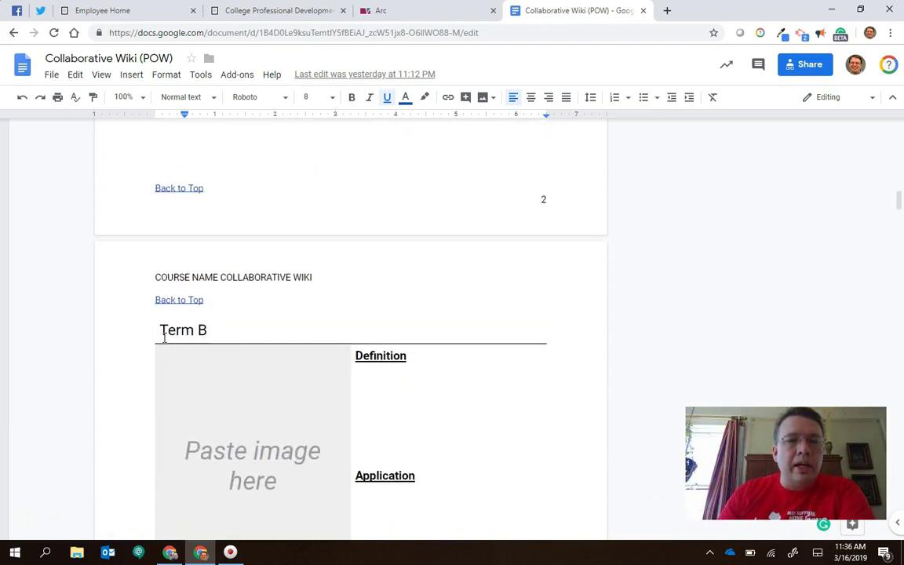
{"action": "scroll", "coordinate": [163, 332], "scroll_direction": "up", "scroll_amount": 1}
- Follow the Back to Top link to the Table of Contents, then scroll to the Unit 1 page
{"action": "left_click", "coordinate": [172, 241]}
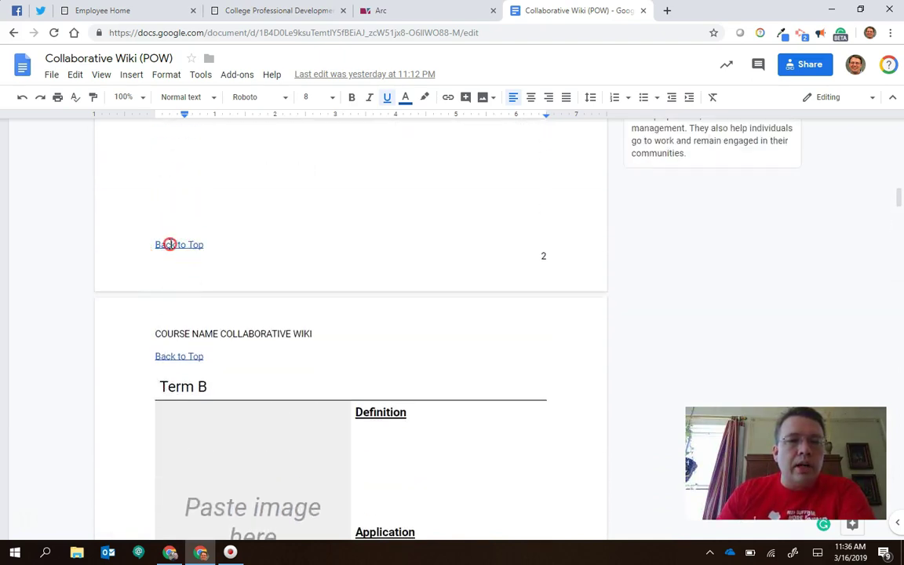
{"action": "left_click", "coordinate": [196, 264]}
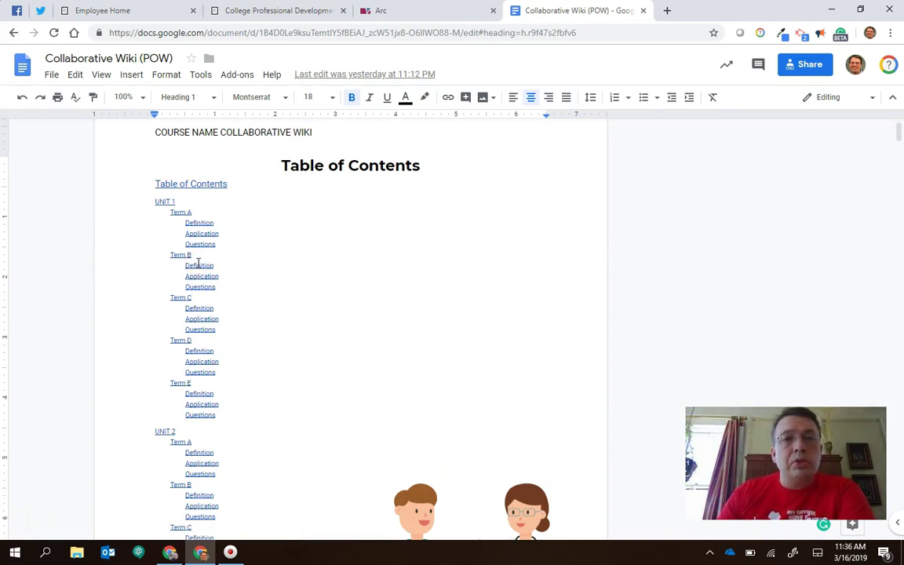
{"action": "scroll", "coordinate": [282, 354], "scroll_direction": "down", "scroll_amount": 1}
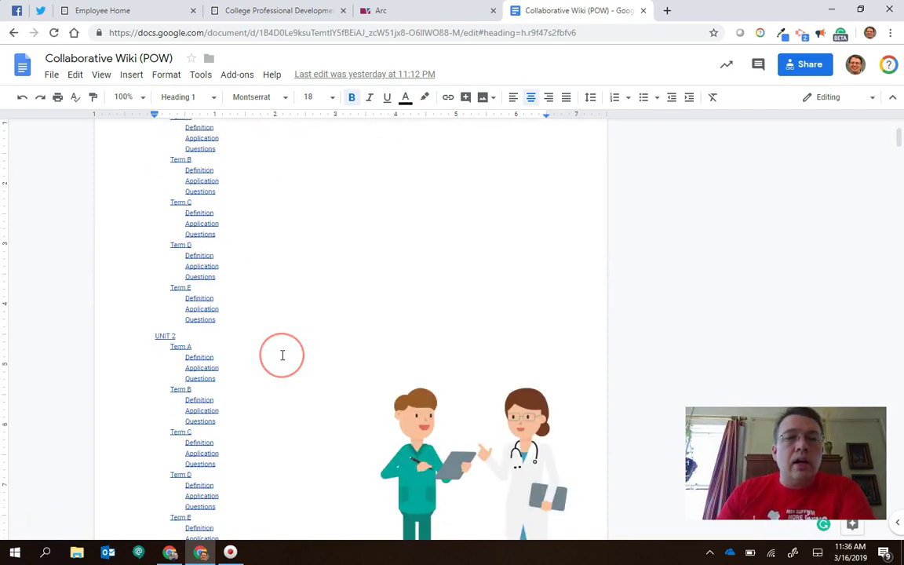
{"action": "scroll", "coordinate": [282, 355], "scroll_direction": "down", "scroll_amount": 1}
{"action": "scroll", "coordinate": [282, 354], "scroll_direction": "down", "scroll_amount": 1}
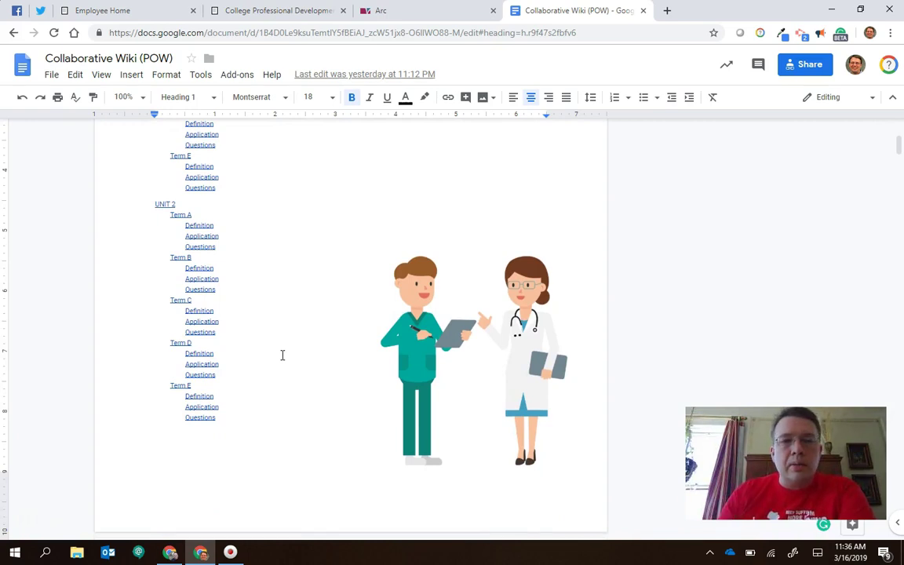
{"action": "scroll", "coordinate": [281, 355], "scroll_direction": "down", "scroll_amount": 2}
{"action": "scroll", "coordinate": [281, 355], "scroll_direction": "down", "scroll_amount": 3}
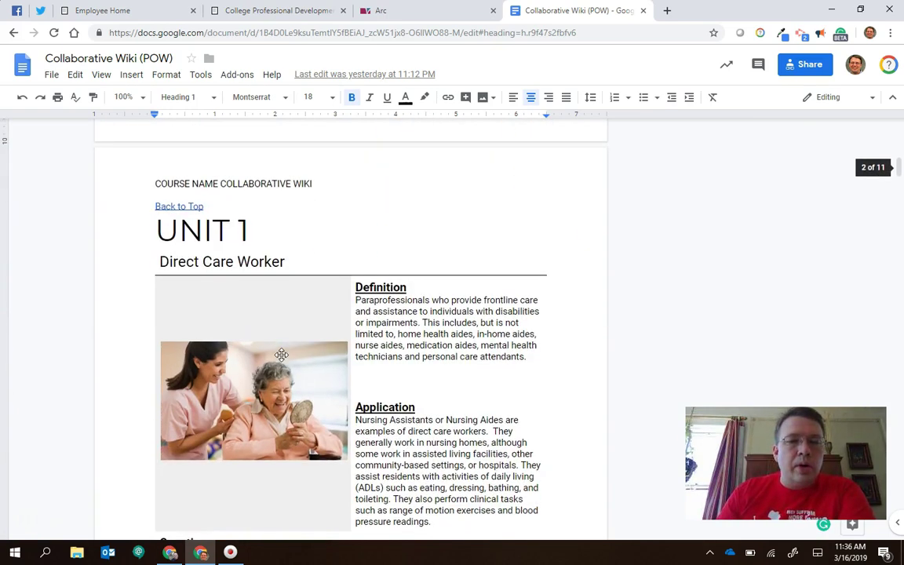
{"action": "scroll", "coordinate": [282, 355], "scroll_direction": "down", "scroll_amount": 1}
{"action": "scroll", "coordinate": [282, 355], "scroll_direction": "down", "scroll_amount": 1}
{"action": "scroll", "coordinate": [281, 355], "scroll_direction": "up", "scroll_amount": 1}
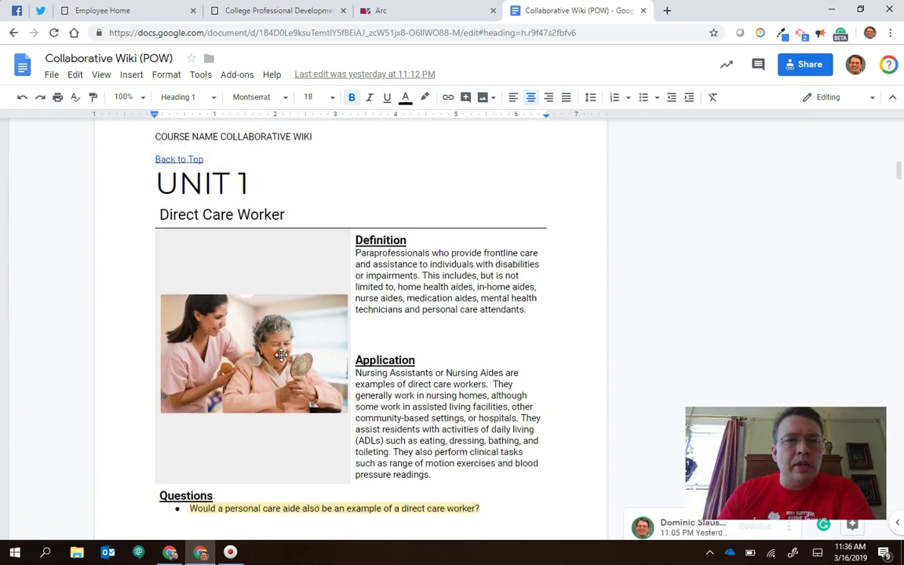
{"action": "left_click", "coordinate": [204, 182]}
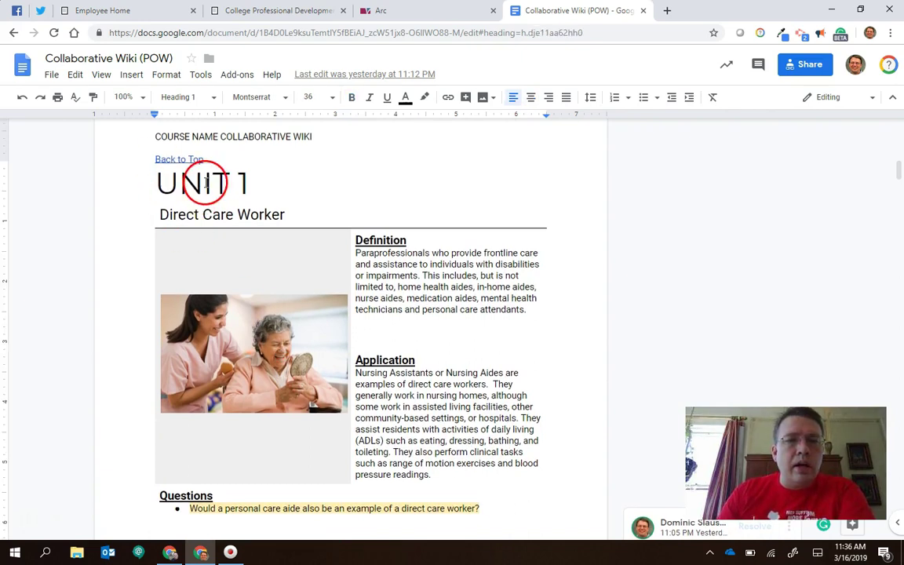
{"action": "scroll", "coordinate": [121, 226], "scroll_direction": "down", "scroll_amount": 1}
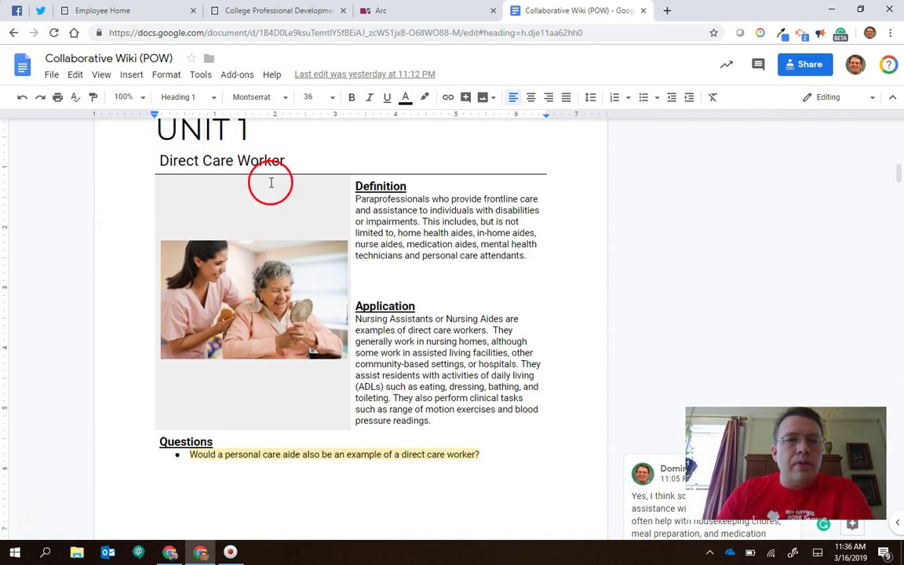
{"action": "left_click", "coordinate": [181, 161]}
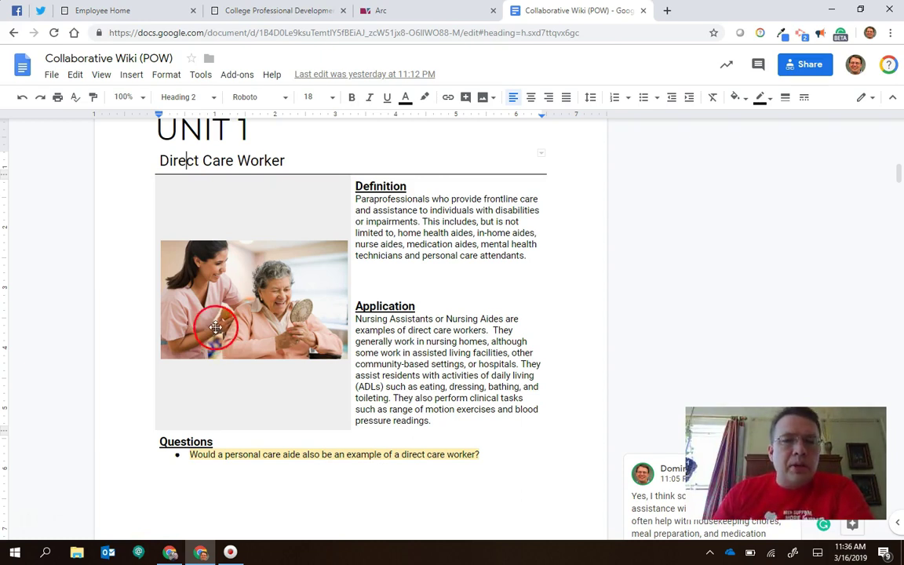
- Place the cursor in the Term B heading and review its empty Definition, Application and Questions sections
{"action": "scroll", "coordinate": [217, 329], "scroll_direction": "down", "scroll_amount": 2}
{"action": "scroll", "coordinate": [217, 330], "scroll_direction": "down", "scroll_amount": 1}
{"action": "scroll", "coordinate": [217, 333], "scroll_direction": "down", "scroll_amount": 2}
{"action": "scroll", "coordinate": [217, 333], "scroll_direction": "down", "scroll_amount": 2}
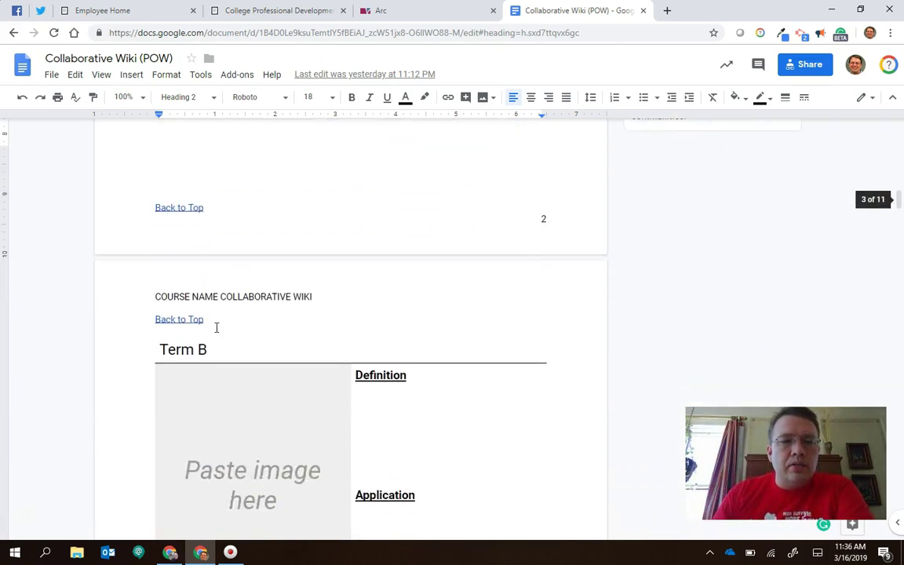
{"action": "scroll", "coordinate": [217, 329], "scroll_direction": "down", "scroll_amount": 1}
{"action": "scroll", "coordinate": [217, 328], "scroll_direction": "up", "scroll_amount": 1}
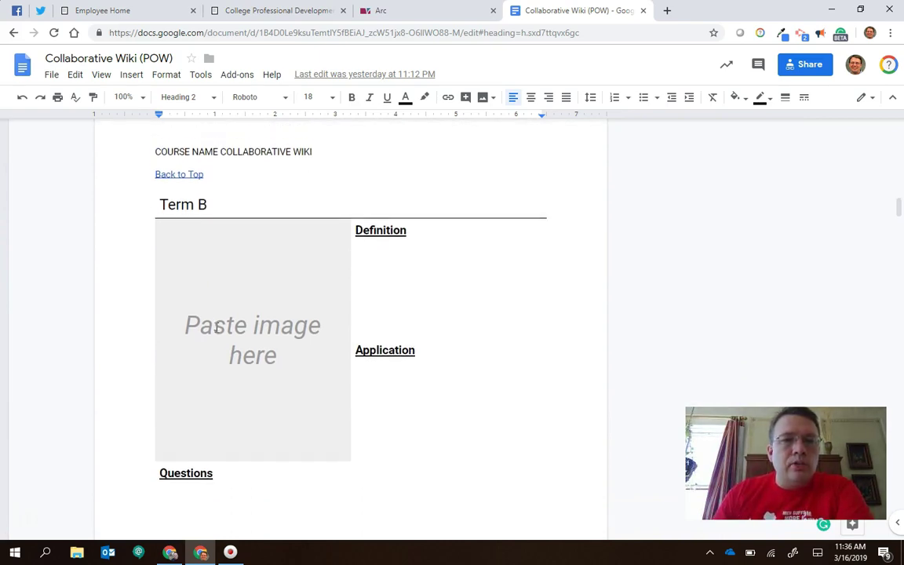
{"action": "left_click", "coordinate": [177, 208]}
{"action": "left_click", "coordinate": [201, 204]}
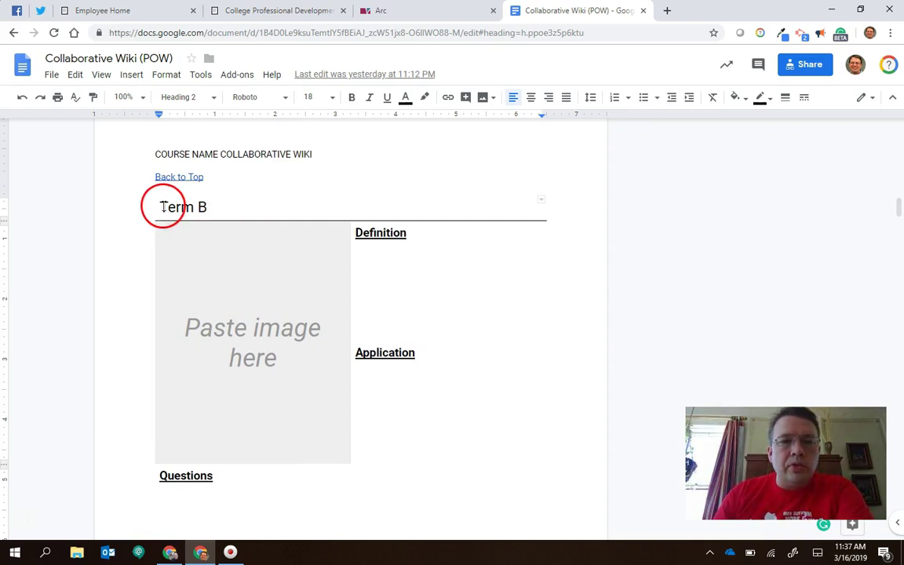
{"action": "scroll", "coordinate": [206, 210], "scroll_direction": "down", "scroll_amount": 2}
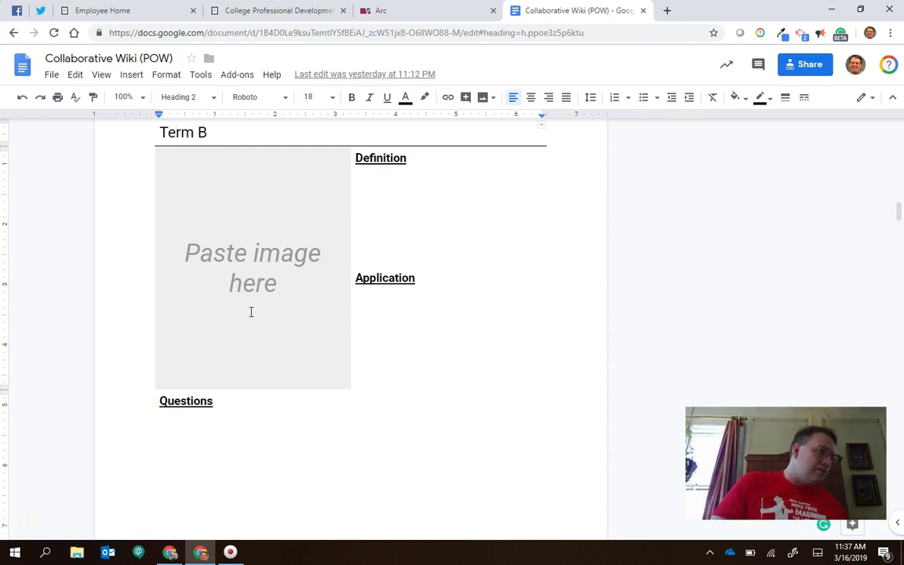
{"action": "left_click_drag", "start_coordinate": [251, 306], "coordinate": [308, 285]}
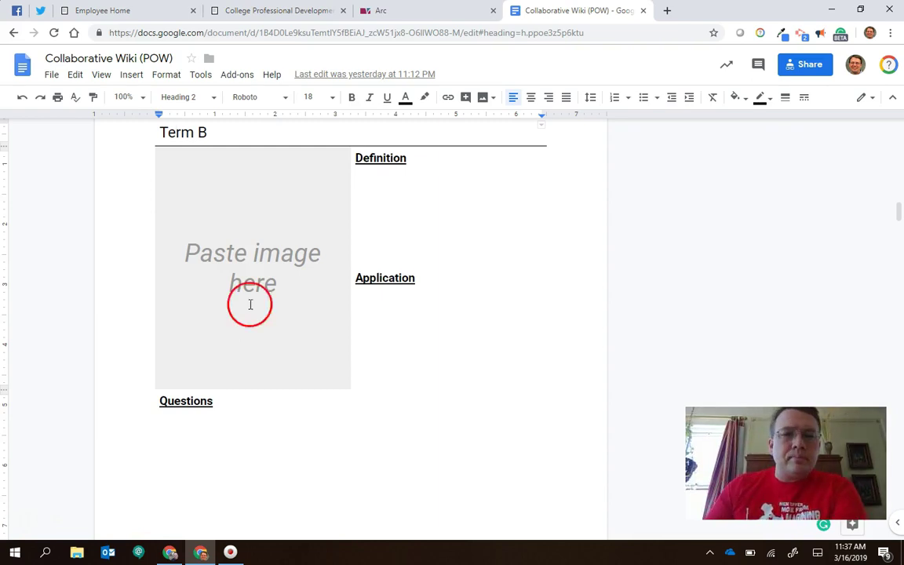
{"action": "scroll", "coordinate": [290, 295], "scroll_direction": "up", "scroll_amount": 1}
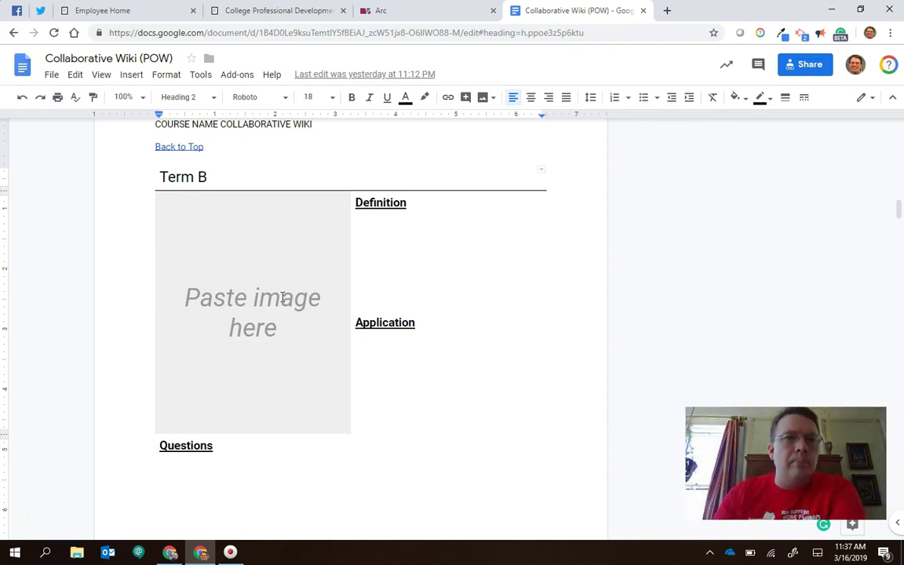
{"action": "left_click", "coordinate": [408, 231]}
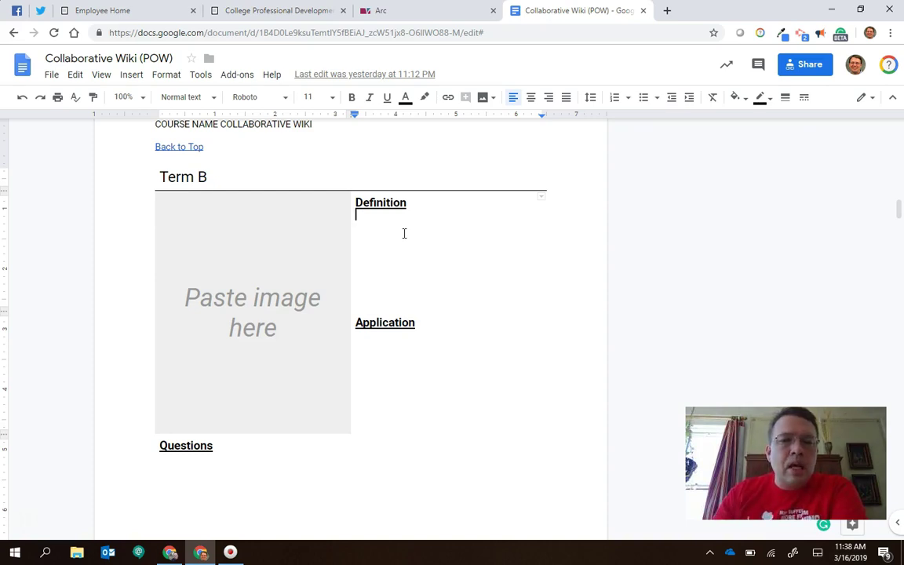
{"action": "scroll", "coordinate": [368, 355], "scroll_direction": "down", "scroll_amount": 1}
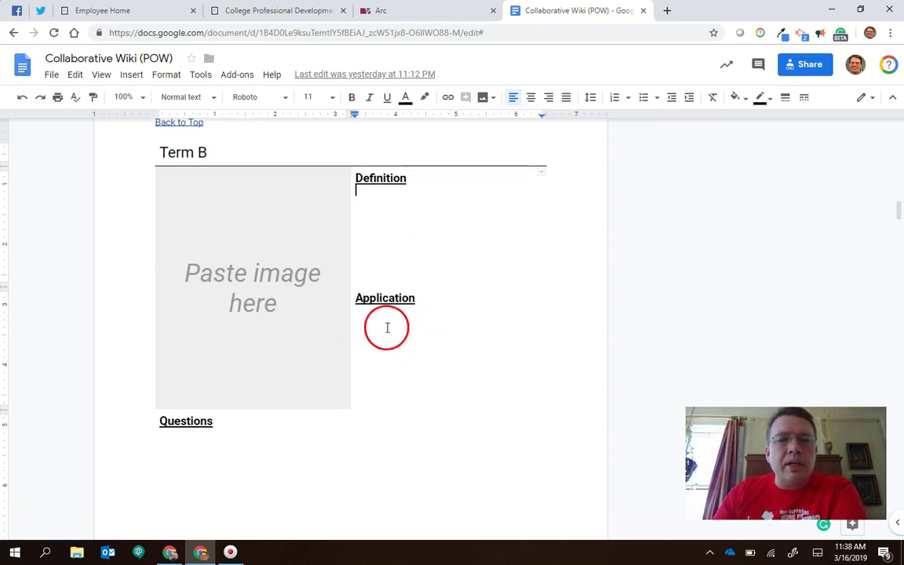
{"action": "left_click", "coordinate": [386, 327]}
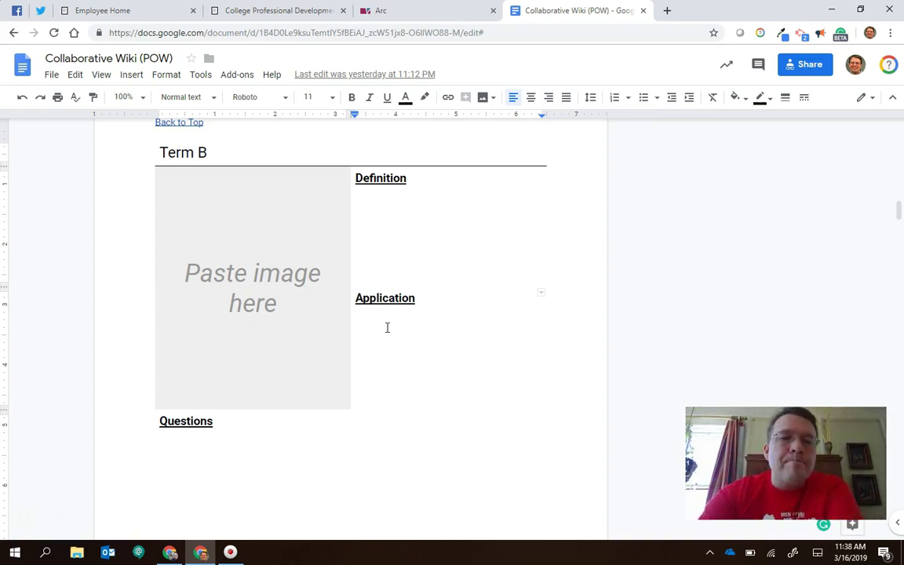
{"action": "left_click", "coordinate": [212, 494]}
{"action": "scroll", "coordinate": [212, 494], "scroll_direction": "down", "scroll_amount": 1}
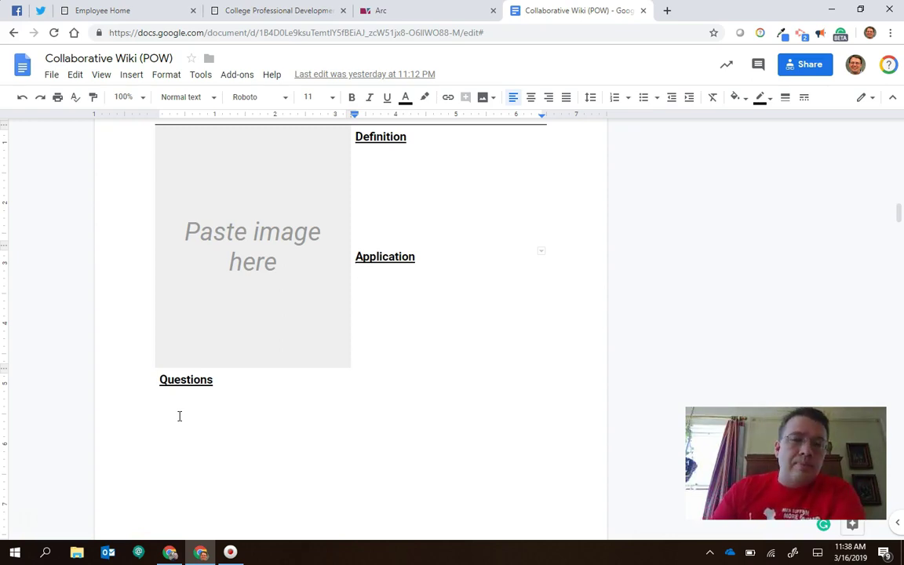
- Glance down at Term C, then scroll back up to the Unit 1 Direct Care Worker page
{"action": "scroll", "coordinate": [179, 416], "scroll_direction": "down", "scroll_amount": 2}
{"action": "scroll", "coordinate": [179, 416], "scroll_direction": "down", "scroll_amount": 2}
{"action": "scroll", "coordinate": [179, 416], "scroll_direction": "down", "scroll_amount": 1}
{"action": "scroll", "coordinate": [179, 416], "scroll_direction": "down", "scroll_amount": 2}
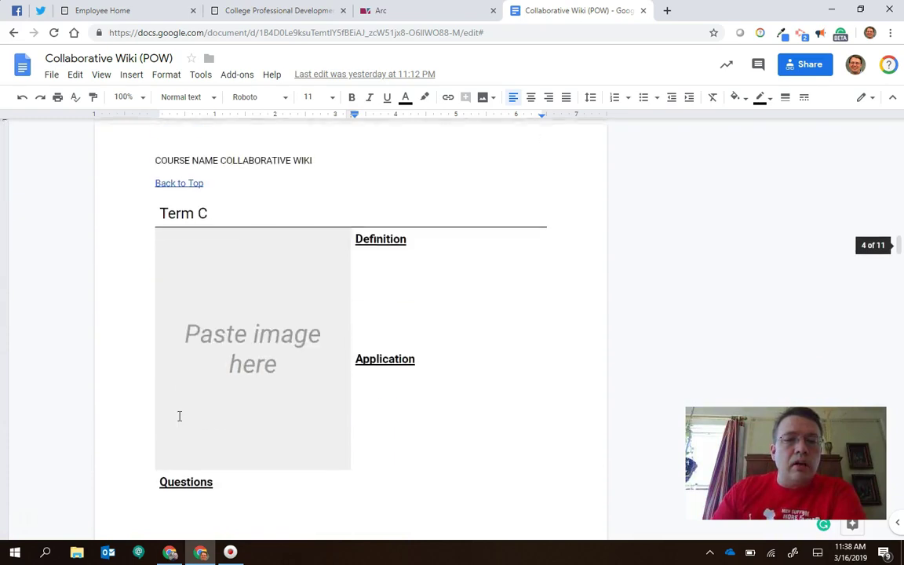
{"action": "scroll", "coordinate": [179, 416], "scroll_direction": "down", "scroll_amount": 2}
{"action": "scroll", "coordinate": [179, 416], "scroll_direction": "up", "scroll_amount": 4}
{"action": "scroll", "coordinate": [179, 416], "scroll_direction": "up", "scroll_amount": 8}
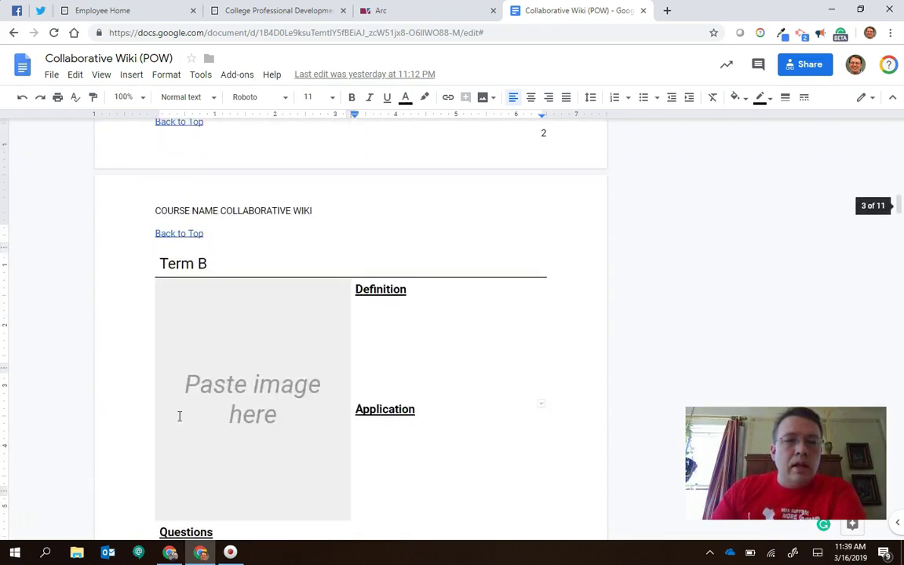
{"action": "scroll", "coordinate": [179, 418], "scroll_direction": "up", "scroll_amount": 3}
{"action": "scroll", "coordinate": [179, 422], "scroll_direction": "up", "scroll_amount": 2}
{"action": "scroll", "coordinate": [179, 422], "scroll_direction": "up", "scroll_amount": 1}
{"action": "scroll", "coordinate": [179, 420], "scroll_direction": "up", "scroll_amount": 3}
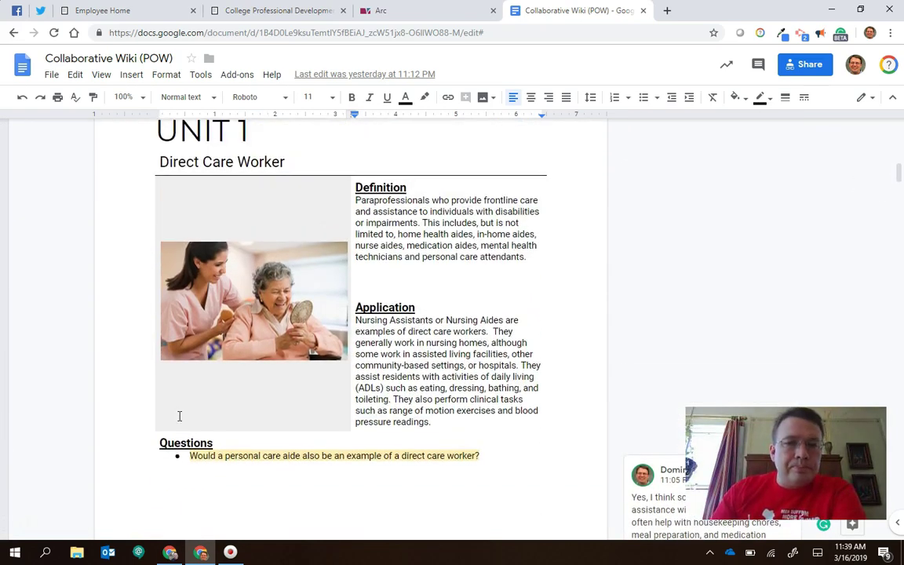
{"action": "scroll", "coordinate": [179, 418], "scroll_direction": "up", "scroll_amount": 1}
{"action": "scroll", "coordinate": [179, 416], "scroll_direction": "down", "scroll_amount": 1}
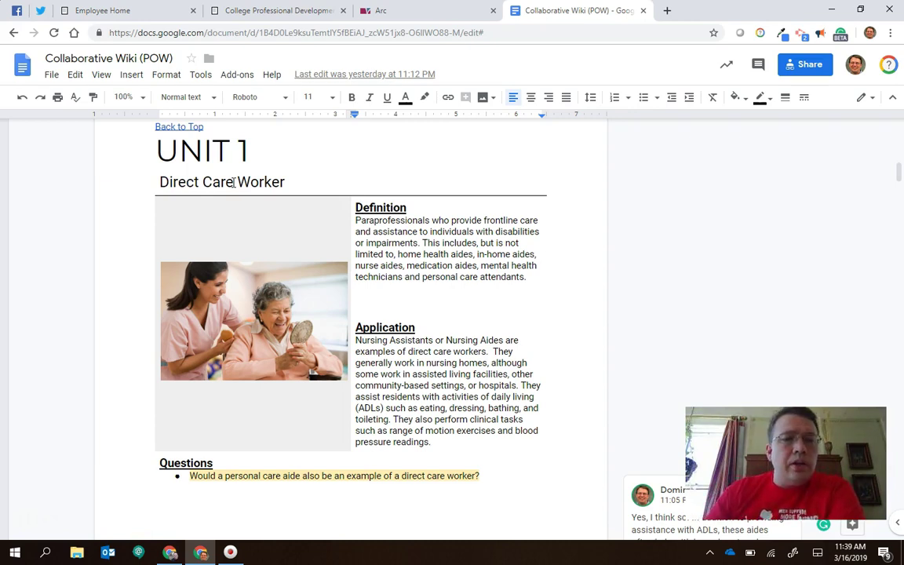
{"action": "mouse_move", "coordinate": [263, 297]}
{"action": "left_mouse_down"}
{"action": "mouse_move", "coordinate": [250, 359]}
{"action": "mouse_move", "coordinate": [194, 181]}
{"action": "mouse_move", "coordinate": [235, 317]}
{"action": "mouse_move", "coordinate": [460, 251]}
{"action": "left_mouse_up"}
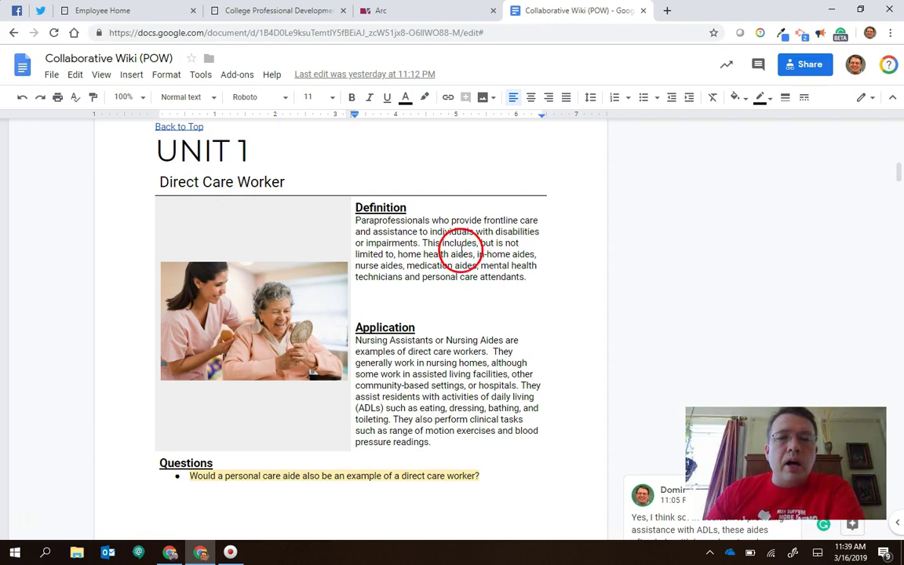
{"action": "left_click", "coordinate": [405, 231]}
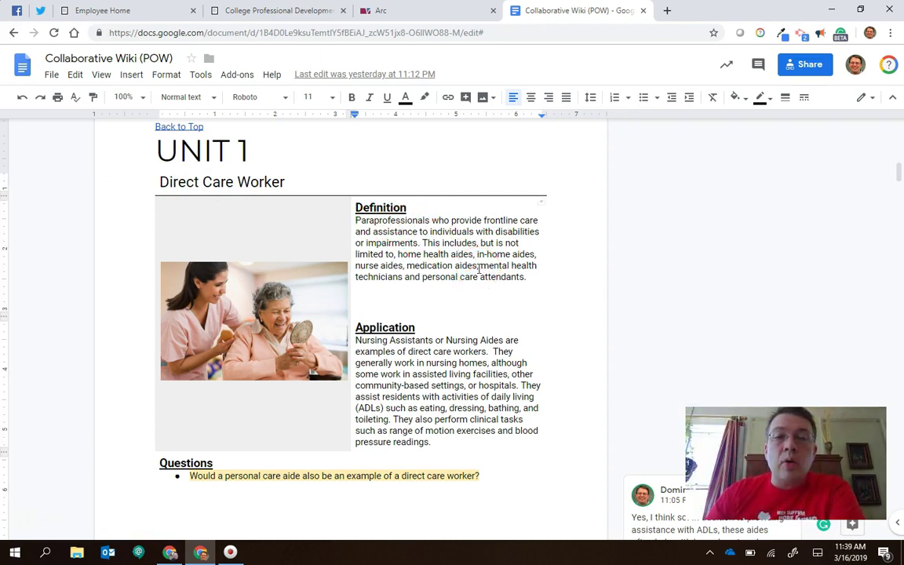
{"action": "scroll", "coordinate": [387, 418], "scroll_direction": "down", "scroll_amount": 1}
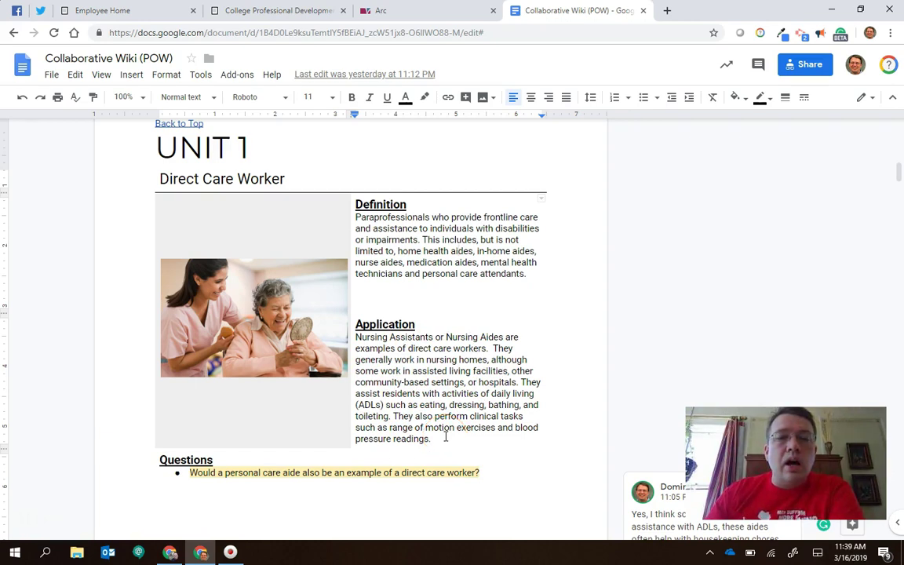
{"action": "scroll", "coordinate": [445, 436], "scroll_direction": "down", "scroll_amount": 1}
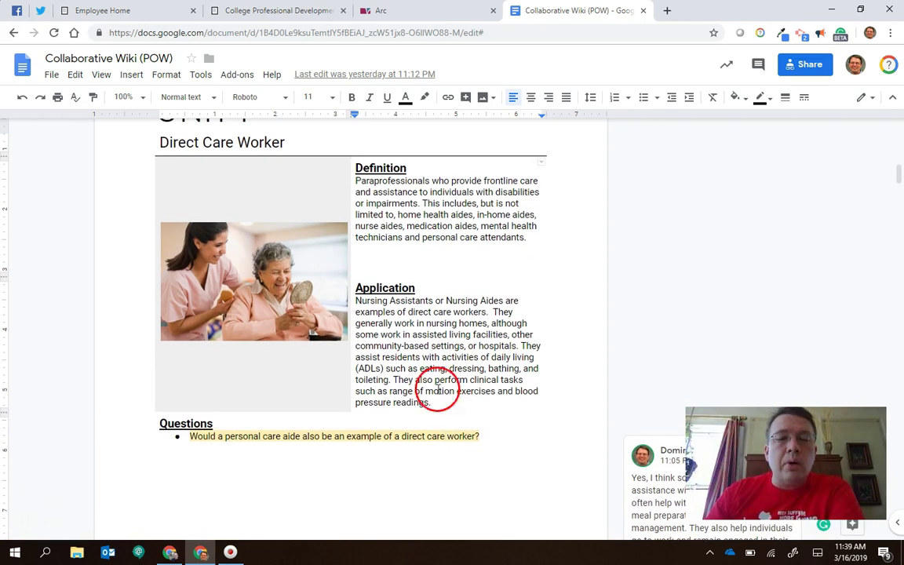
{"action": "scroll", "coordinate": [430, 367], "scroll_direction": "up", "scroll_amount": 1}
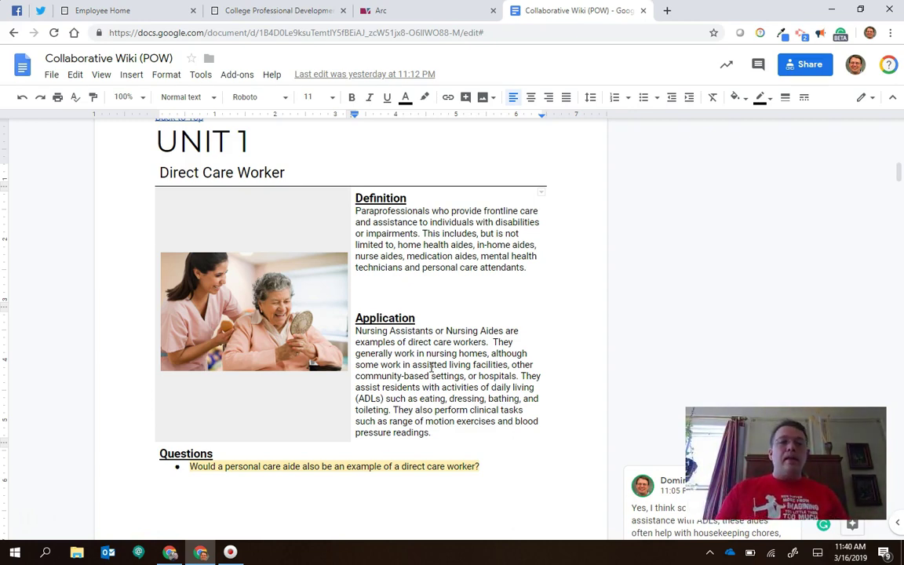
{"action": "scroll", "coordinate": [431, 366], "scroll_direction": "down", "scroll_amount": 2}
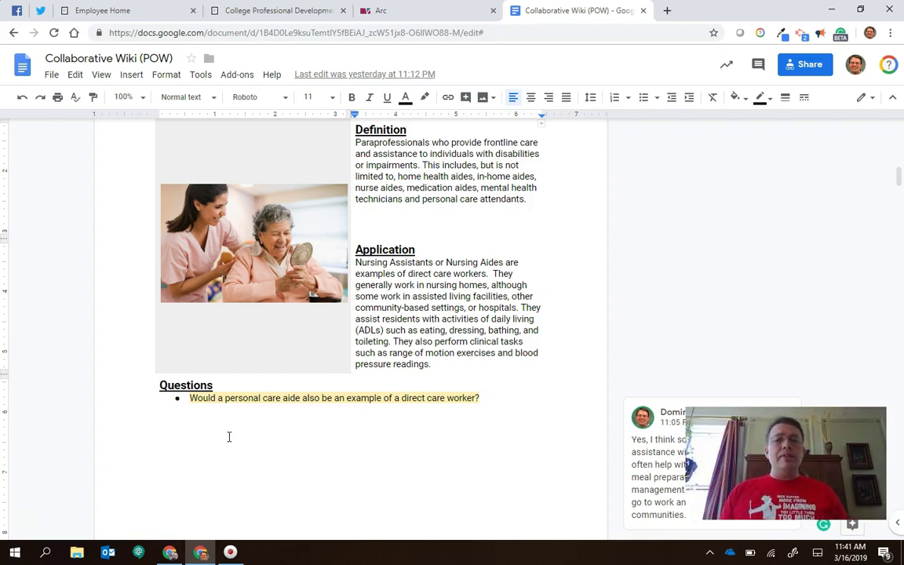
{"action": "left_click", "coordinate": [184, 414]}
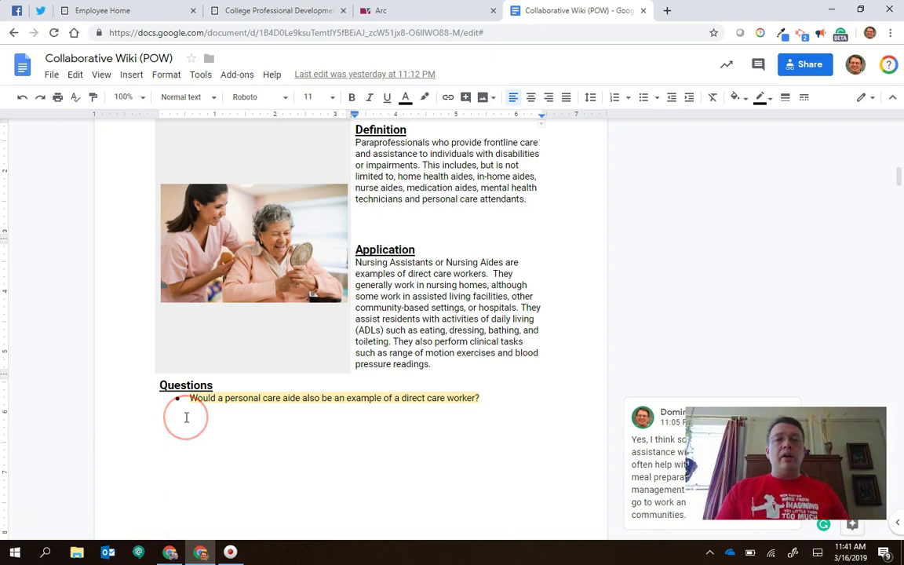
{"action": "scroll", "coordinate": [186, 418], "scroll_direction": "up", "scroll_amount": 1}
{"action": "scroll", "coordinate": [186, 418], "scroll_direction": "up", "scroll_amount": 1}
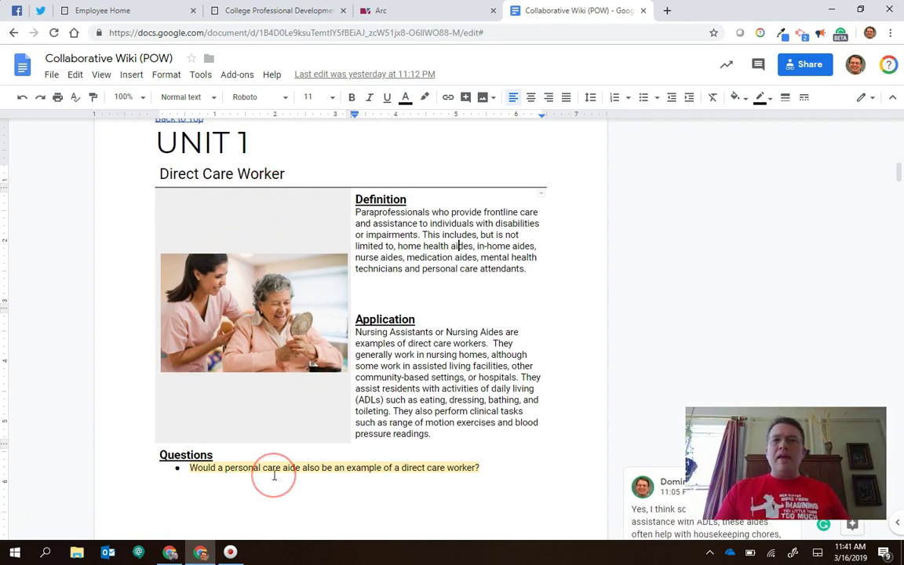
{"action": "scroll", "coordinate": [273, 475], "scroll_direction": "down", "scroll_amount": 1}
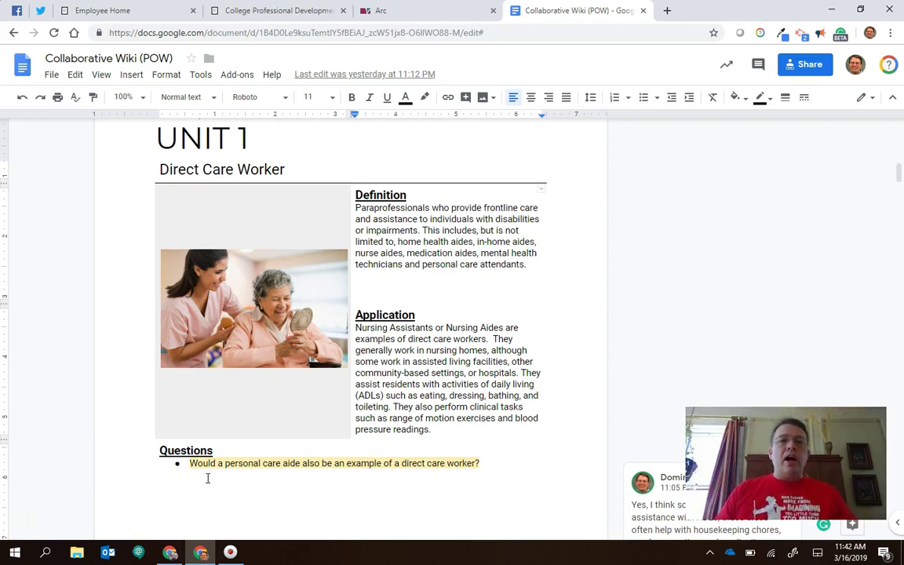
- Turn off Allow external access so the link works only for Chippewa Valley Technical College
{"action": "left_click", "coordinate": [816, 68]}
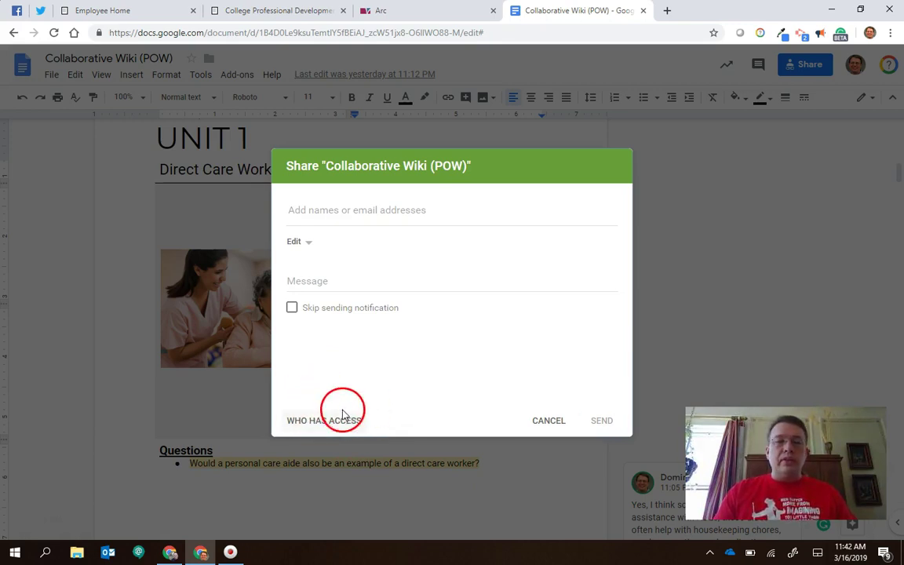
{"action": "left_click", "coordinate": [345, 420]}
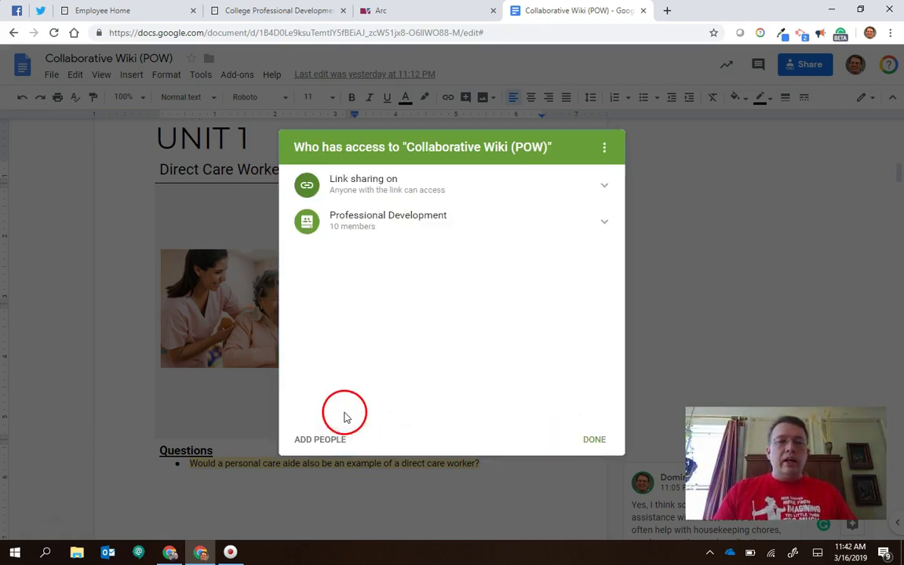
{"action": "left_click", "coordinate": [445, 194]}
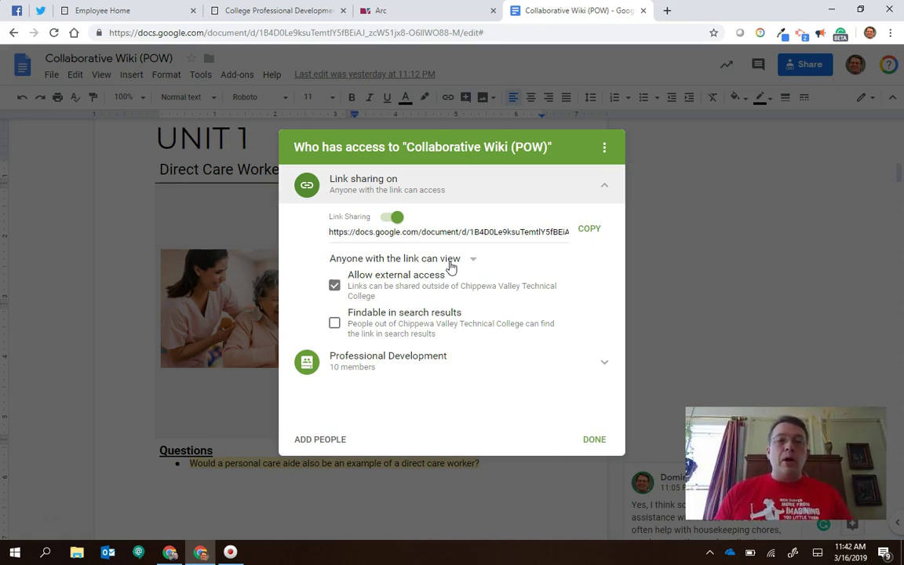
{"action": "left_click", "coordinate": [335, 287]}
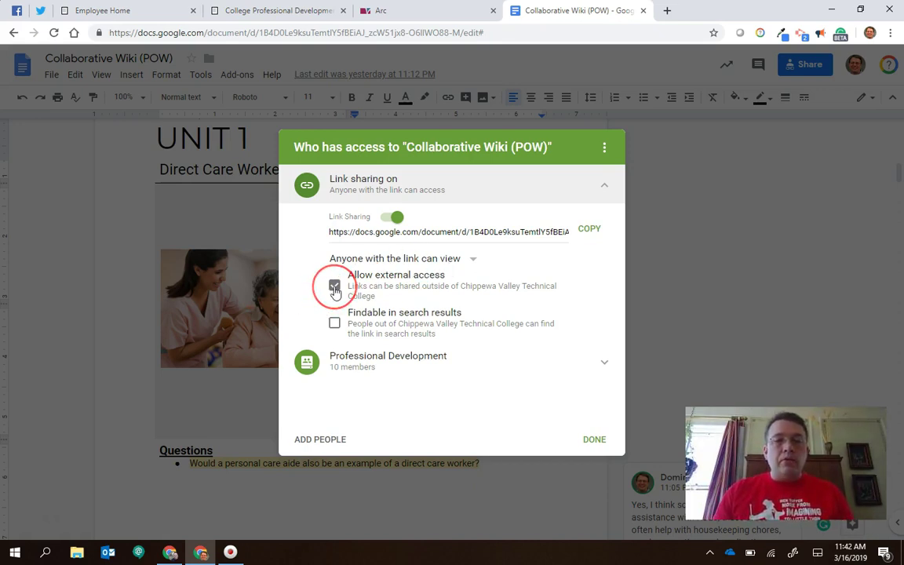
{"action": "left_click", "coordinate": [334, 287]}
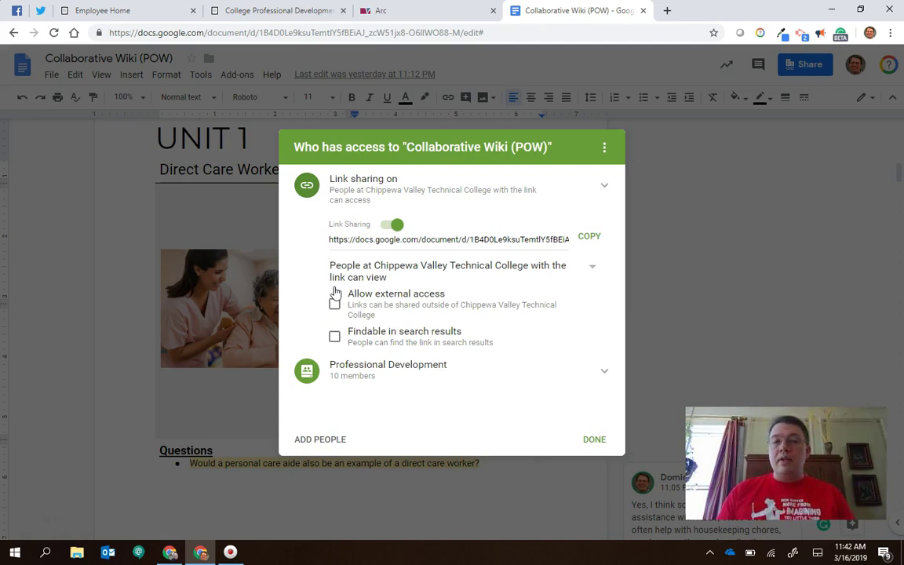
{"action": "left_click", "coordinate": [414, 273]}
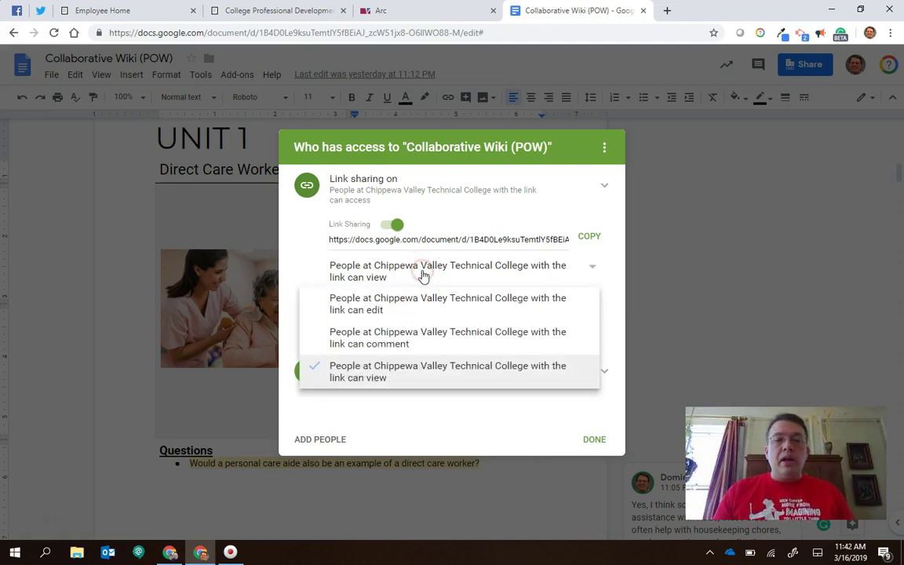
- Set link access to 'can view', re-enable external access, and close sharing with Done
{"action": "left_click", "coordinate": [383, 314]}
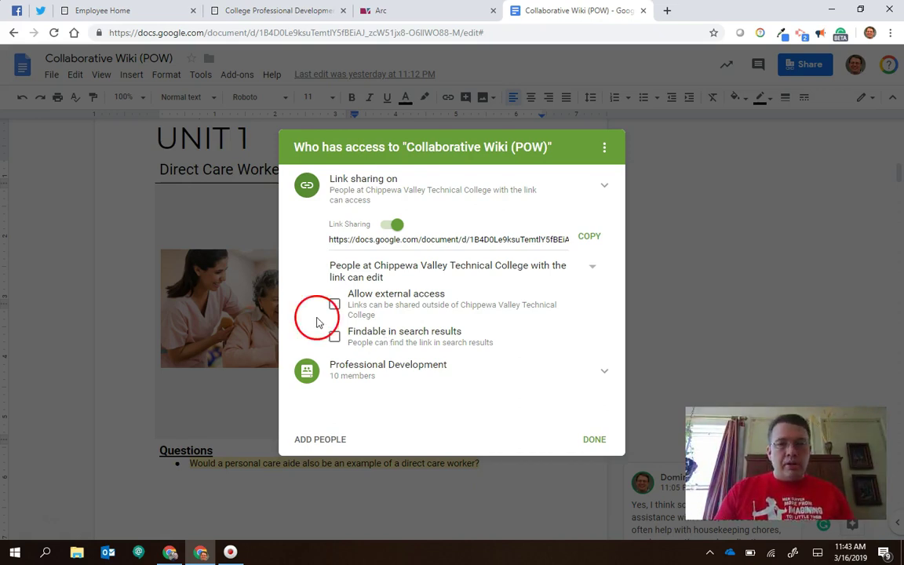
{"action": "left_click", "coordinate": [408, 268]}
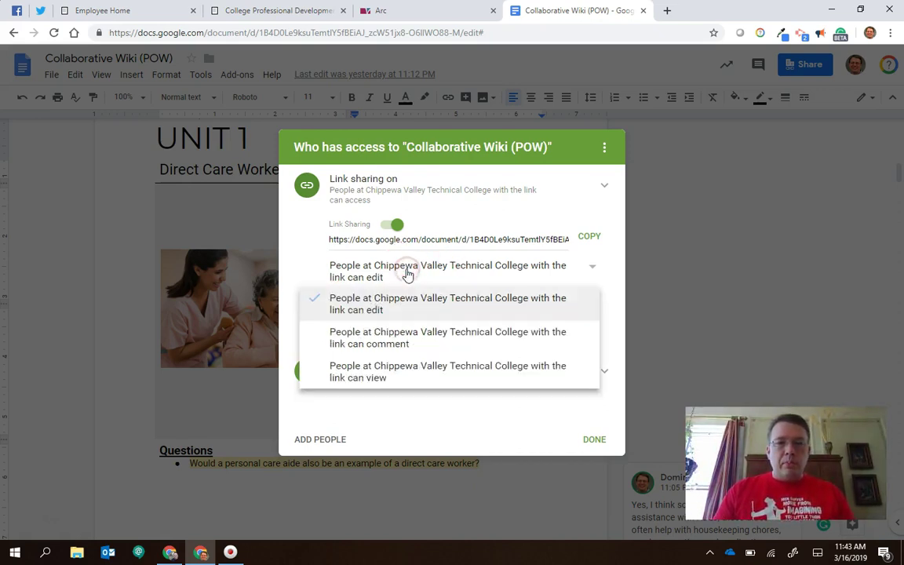
{"action": "left_click", "coordinate": [394, 371]}
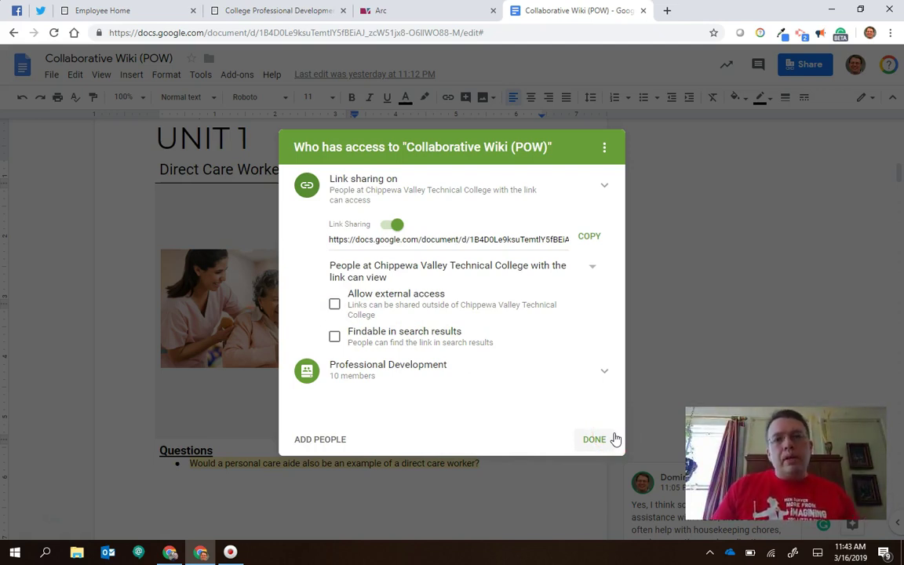
{"action": "left_click", "coordinate": [334, 304]}
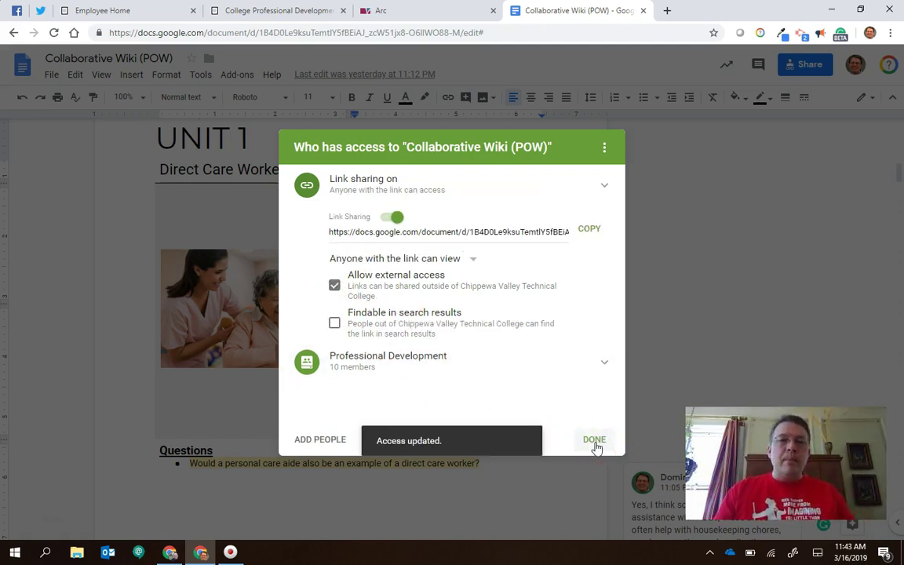
{"action": "left_click", "coordinate": [597, 442]}
{"action": "left_click", "coordinate": [494, 424]}
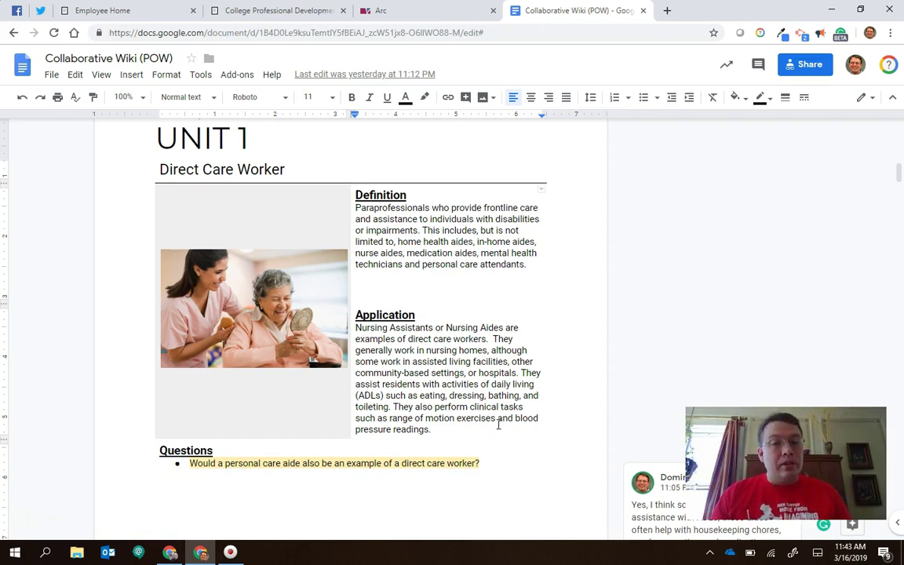
{"action": "scroll", "coordinate": [350, 484], "scroll_direction": "down", "scroll_amount": 1}
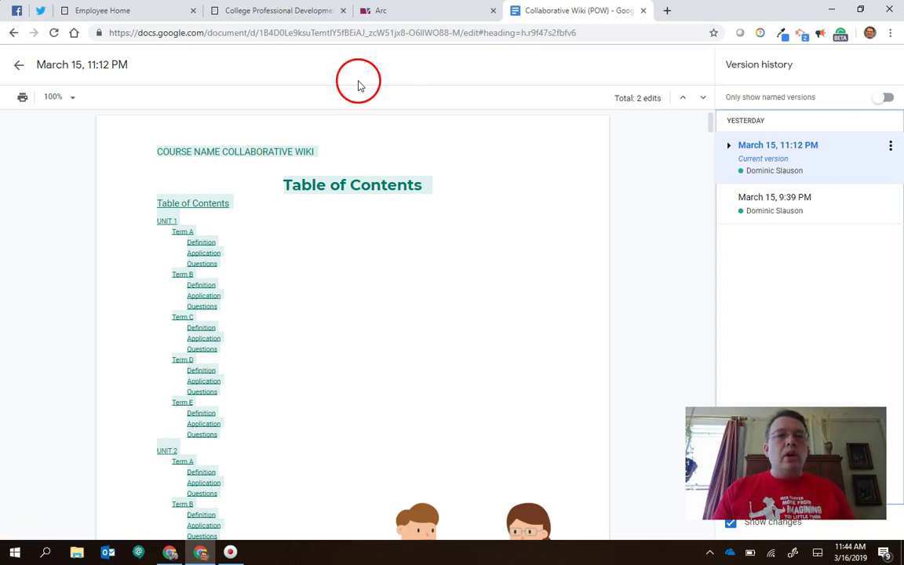
- Exit version history back to the wiki document
{"action": "left_click", "coordinate": [28, 70]}
{"action": "left_click", "coordinate": [139, 78]}
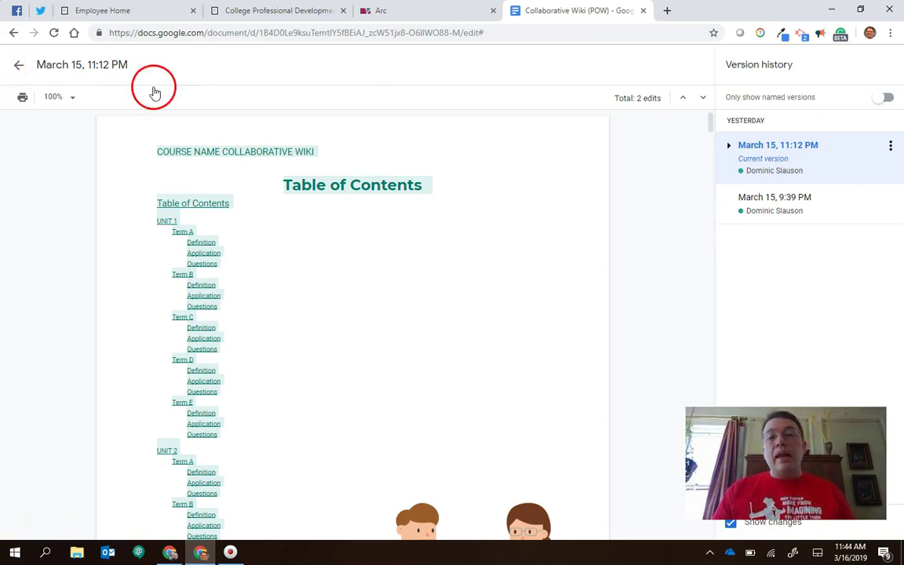
- Type the contributor's name at the end of the Direct Care Worker definition
{"action": "left_click", "coordinate": [190, 122]}
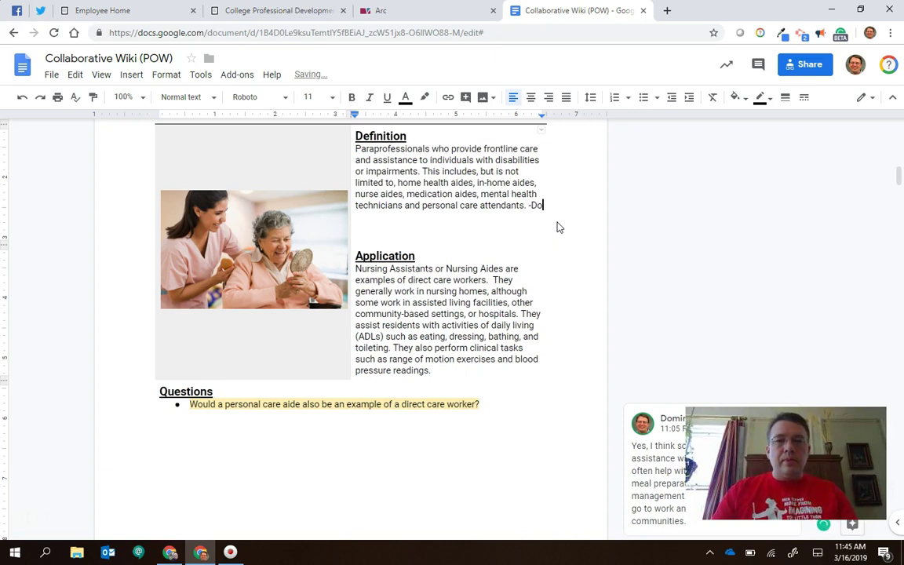
{"action": "type", "text": "minic"}
{"action": "left_click", "coordinate": [717, 238]}
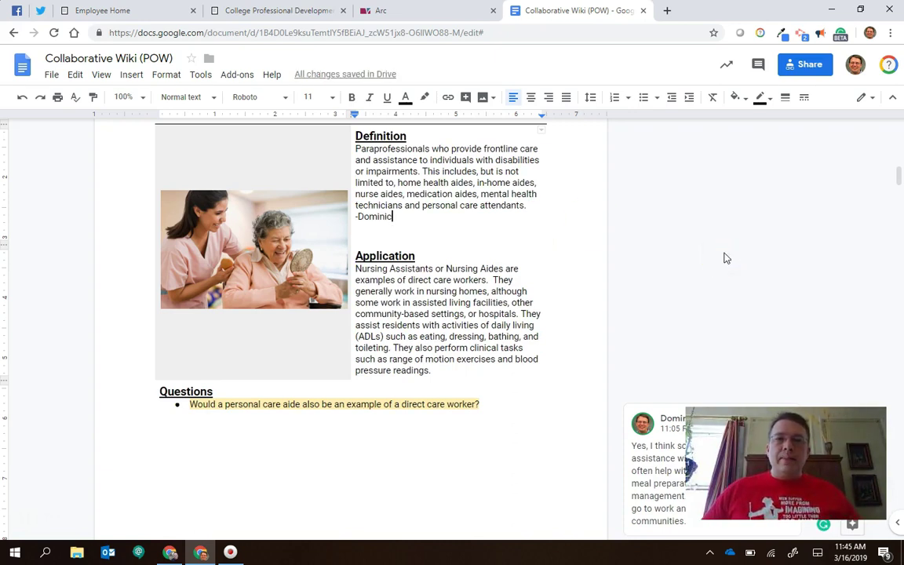
{"action": "scroll", "coordinate": [725, 258], "scroll_direction": "up", "scroll_amount": 2}
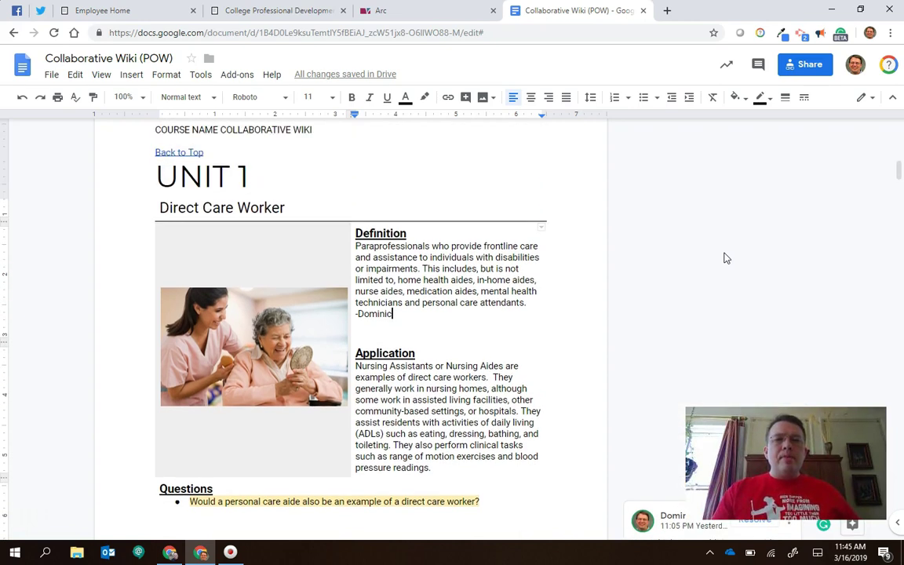
{"action": "scroll", "coordinate": [725, 258], "scroll_direction": "up", "scroll_amount": 1}
{"action": "scroll", "coordinate": [724, 258], "scroll_direction": "up", "scroll_amount": 1}
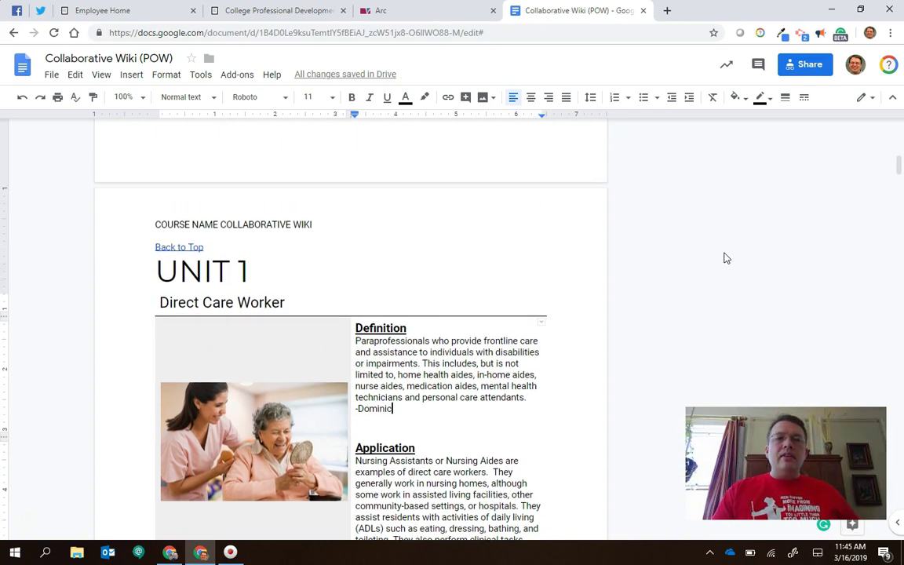